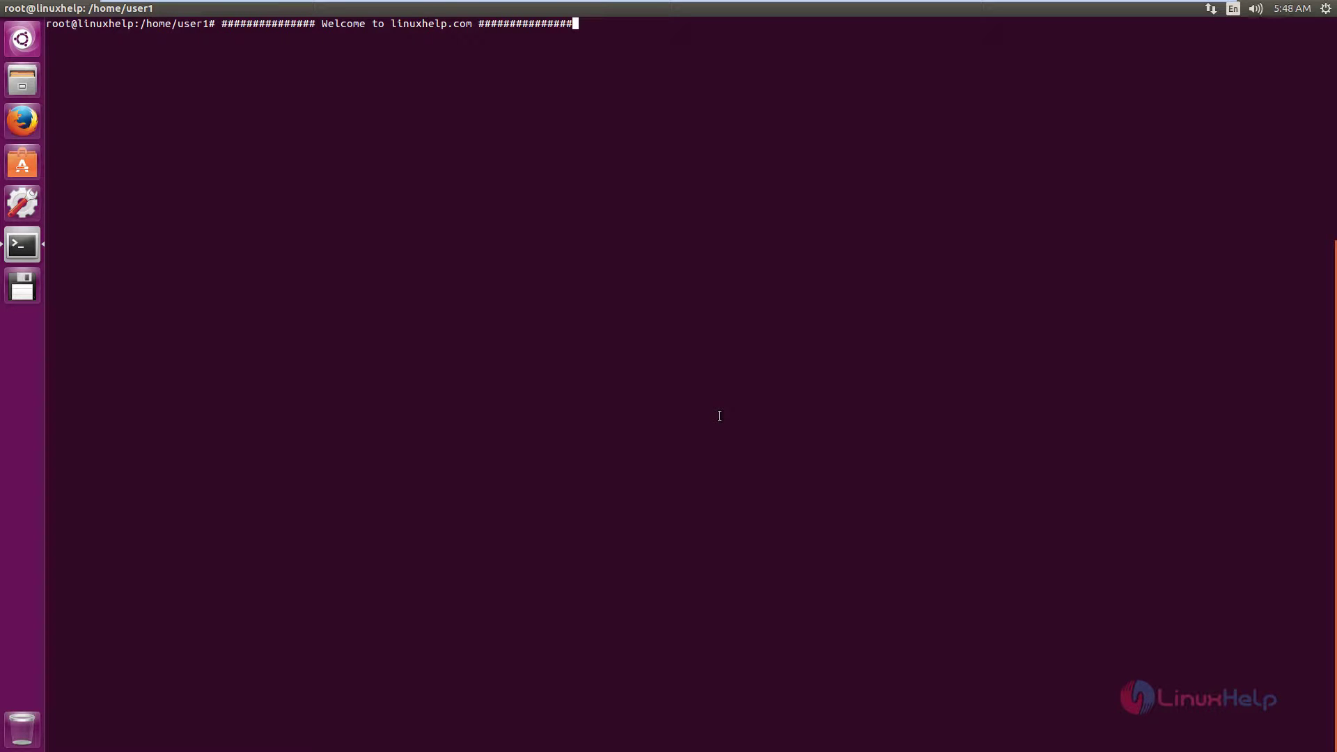
- Clear the terminal's typed line and select the Plex .deb download link in gedit
key("ctrl+u")
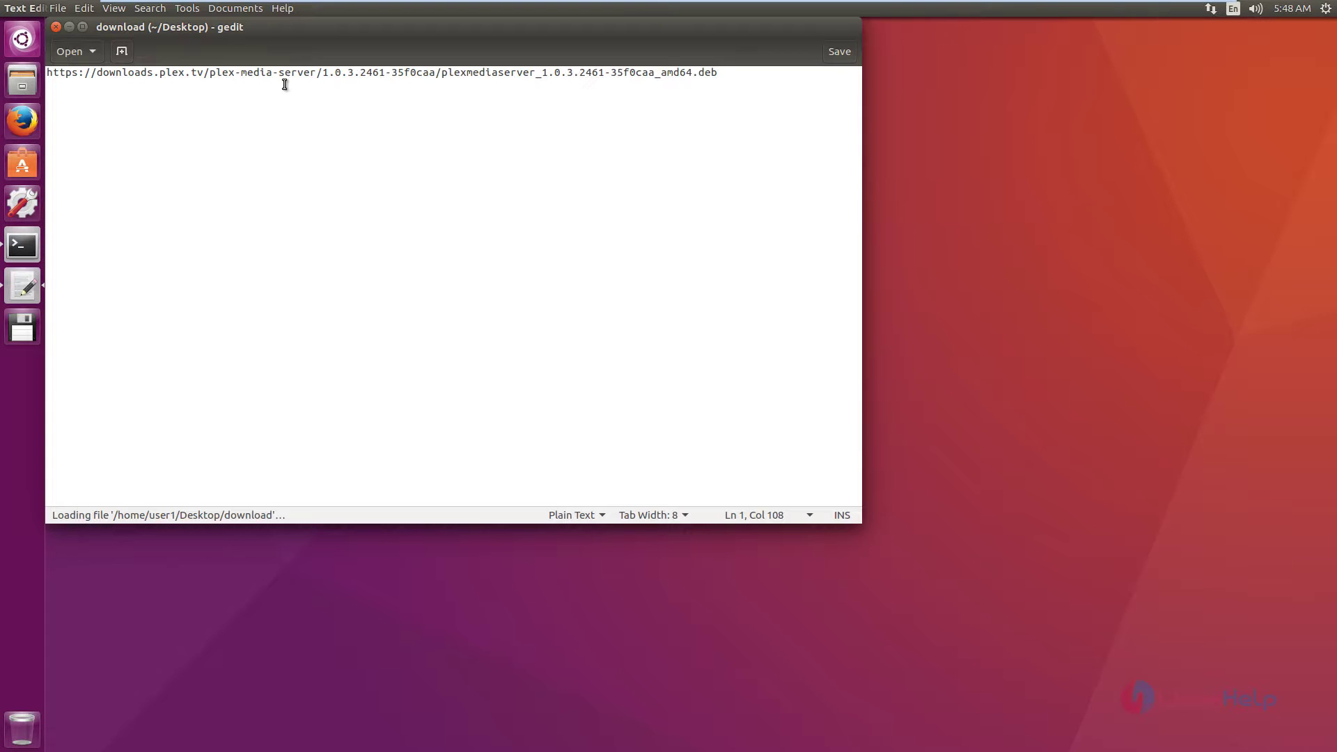
left_click_drag(745, 73, 46, 73)
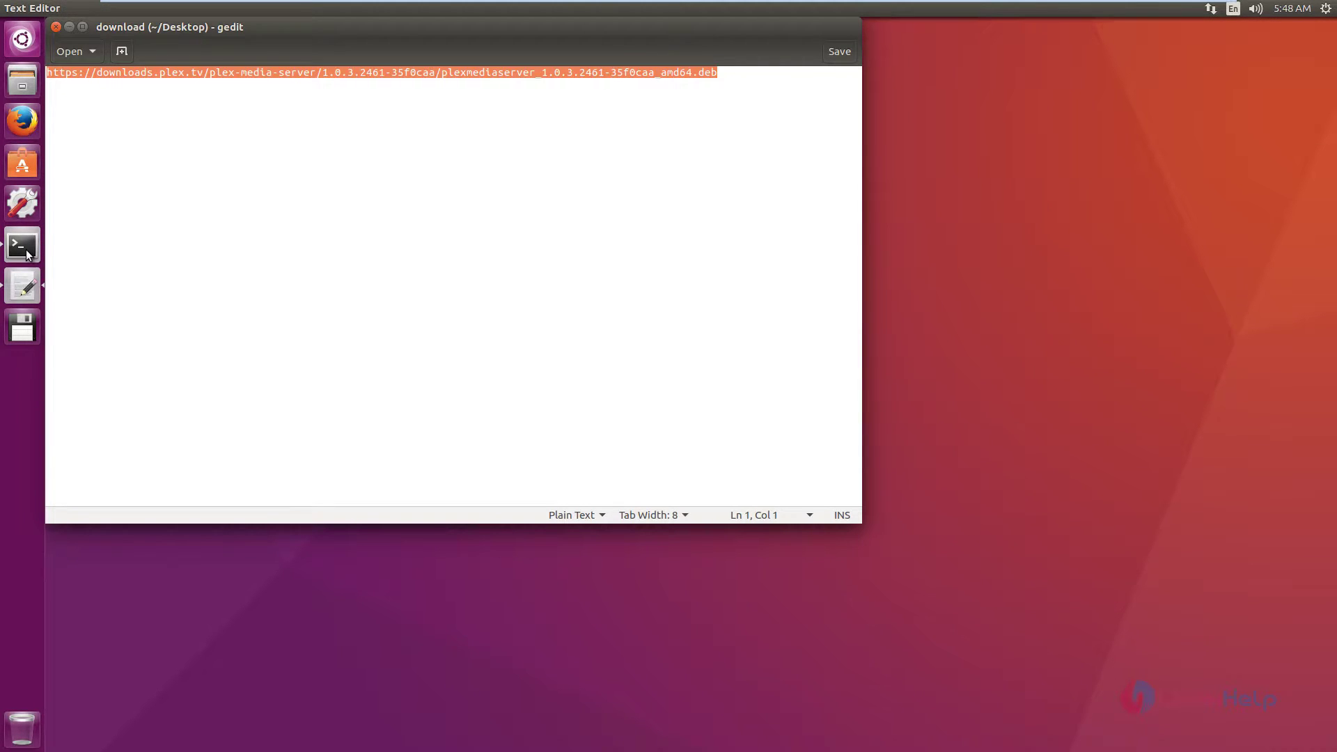
- Download the Plex .deb from the pasted link with wget and install it with dpkg -i
left_click(24, 246)
type("wg")
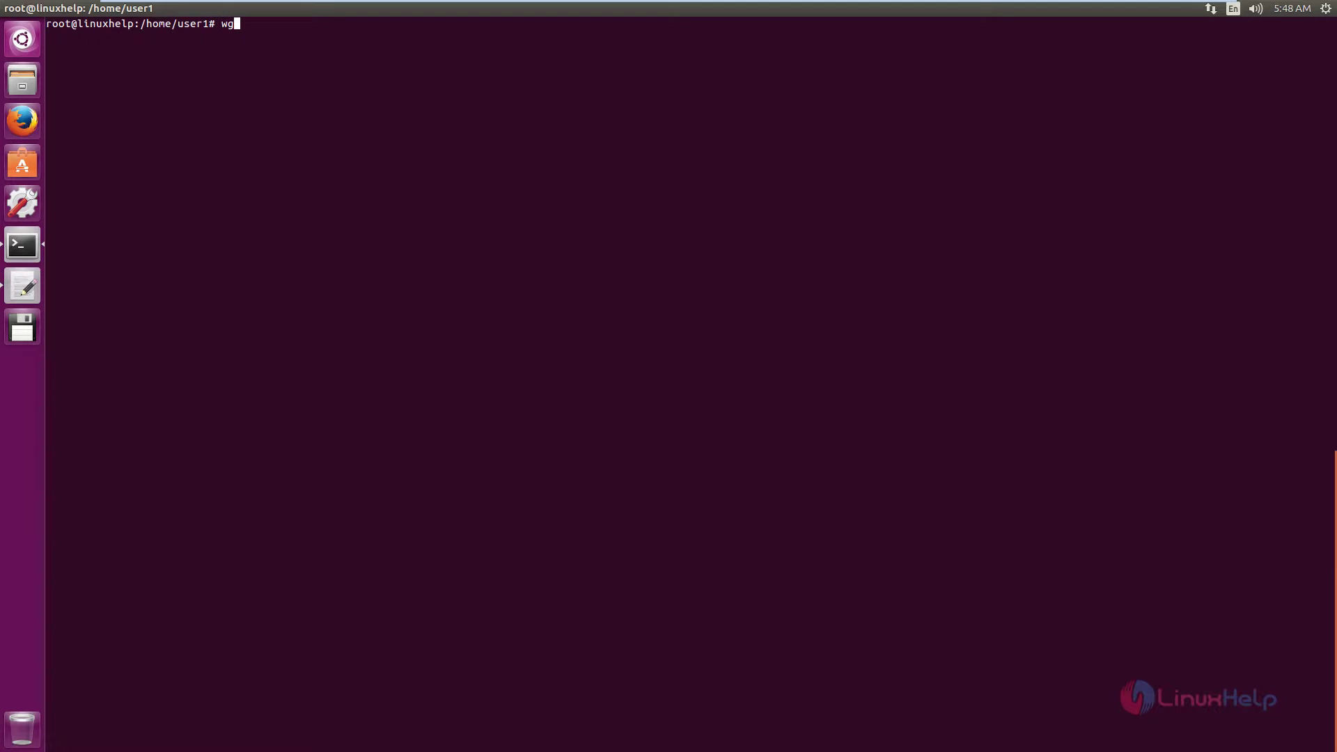
type("et")
right_click(529, 137)
left_click(554, 179)
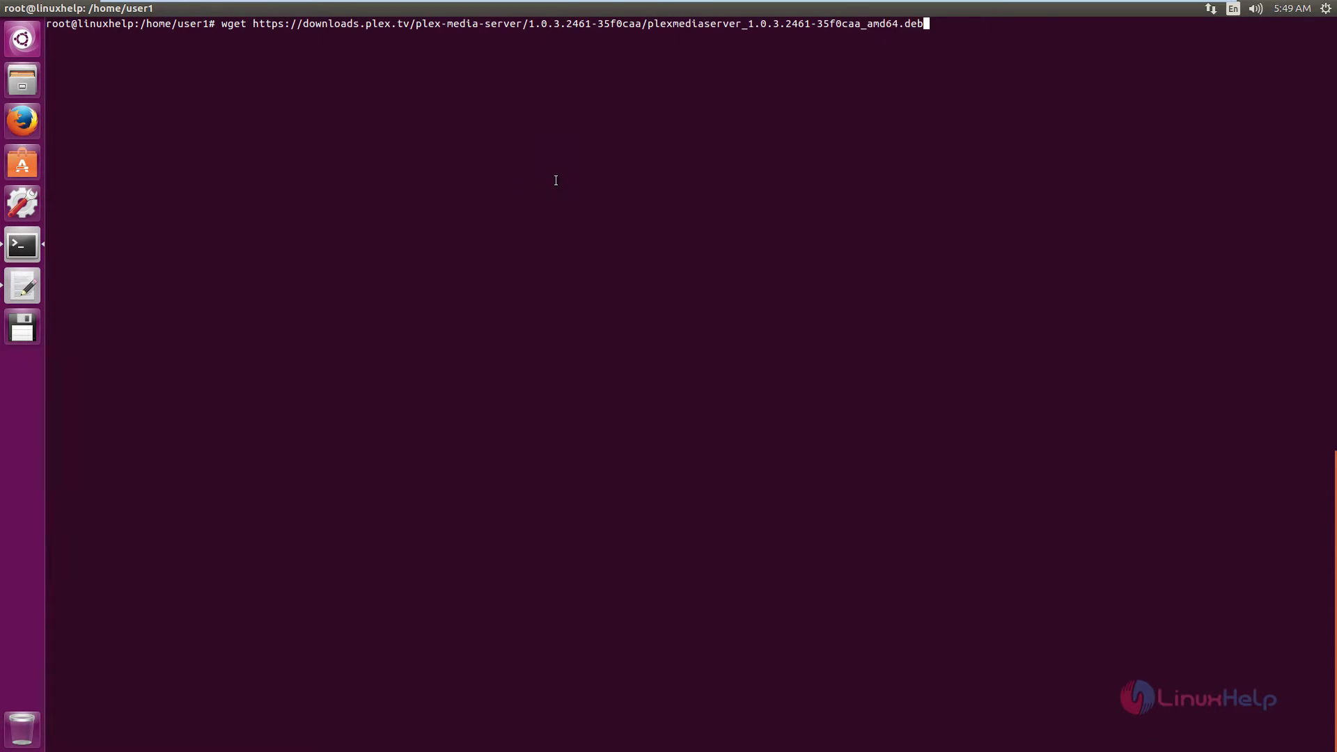
key("Return")
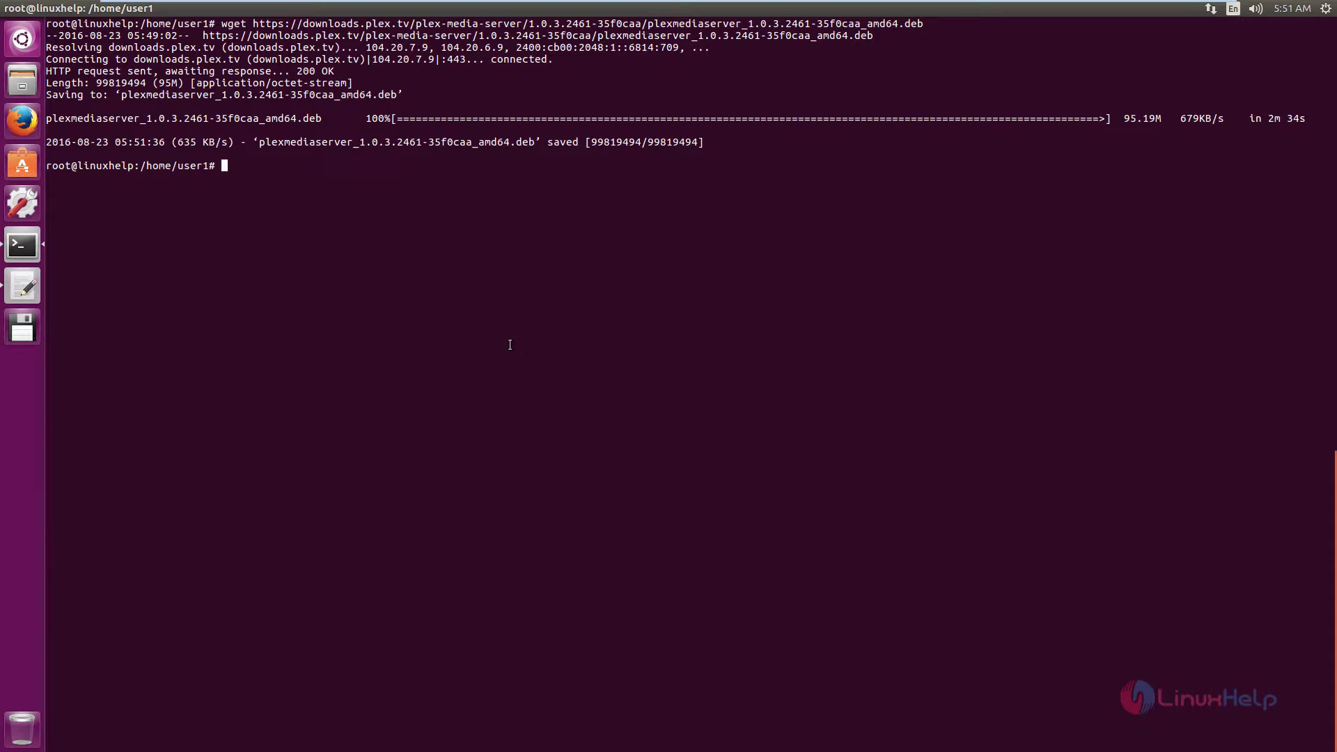
type("d")
type("pkg -")
type("i ")
type("p")
type("l")
key("Tab")
key("Return")
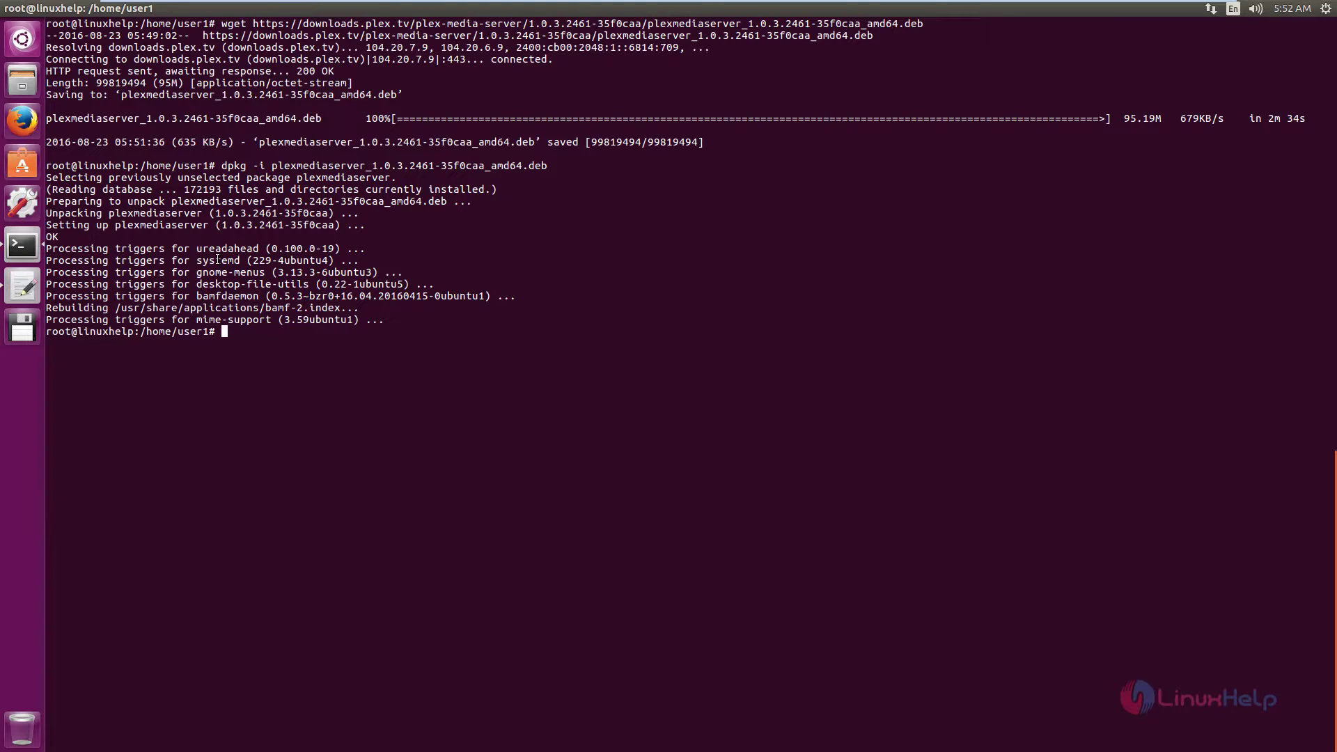
- Search the Dash for 'plex' and launch Plex Media Manager
left_click(29, 39)
type("p")
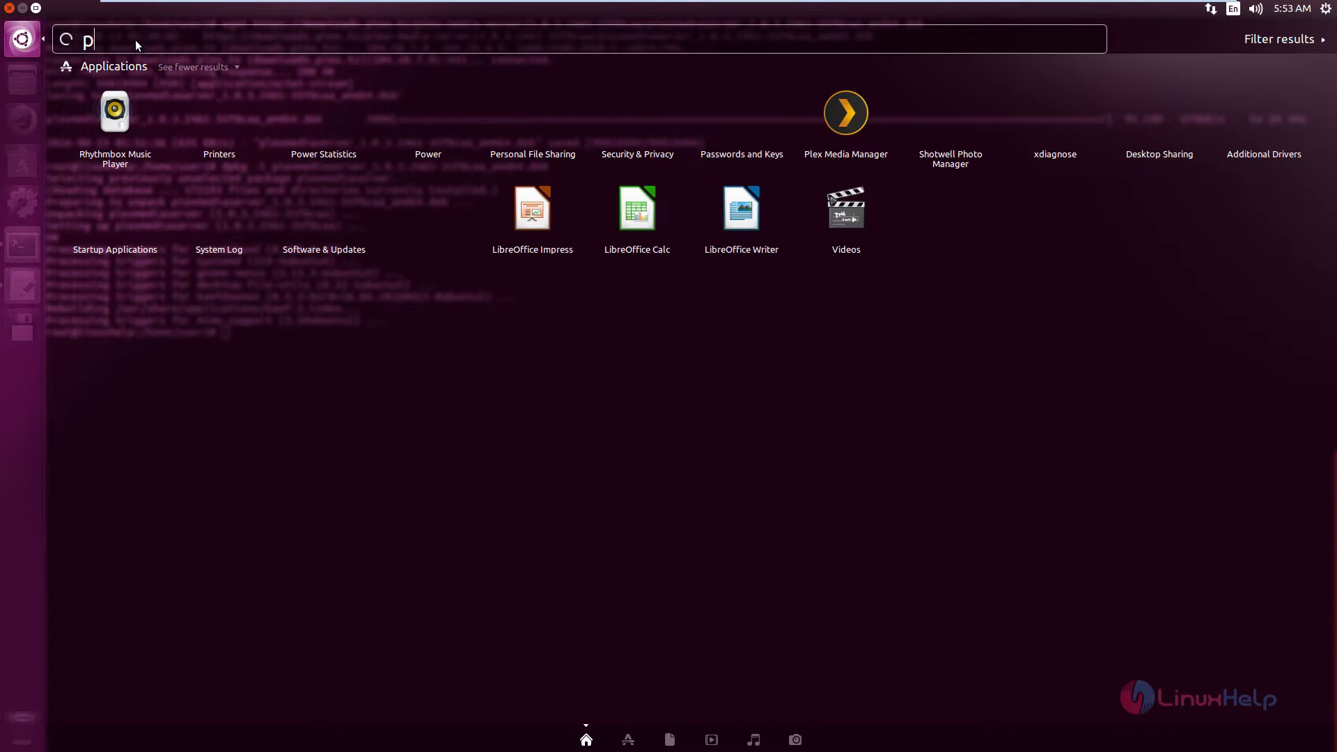
type("lex")
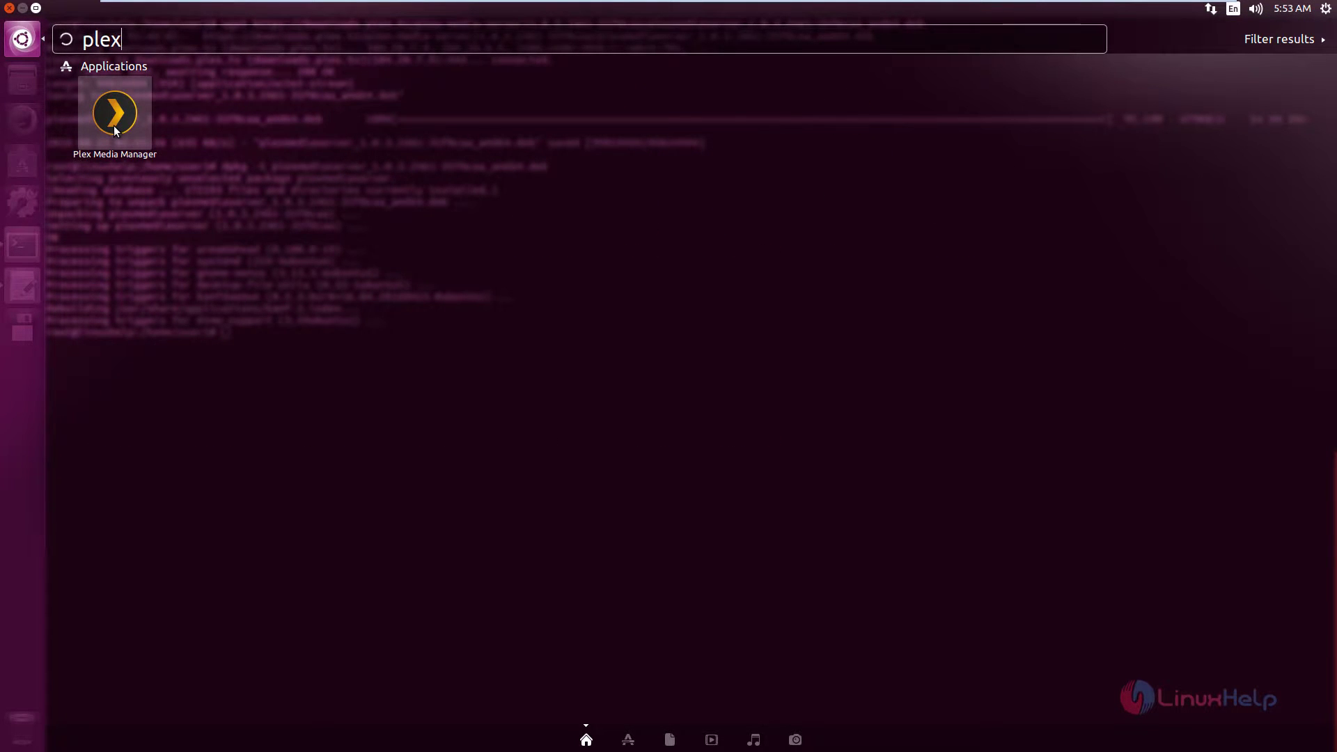
left_click(114, 125)
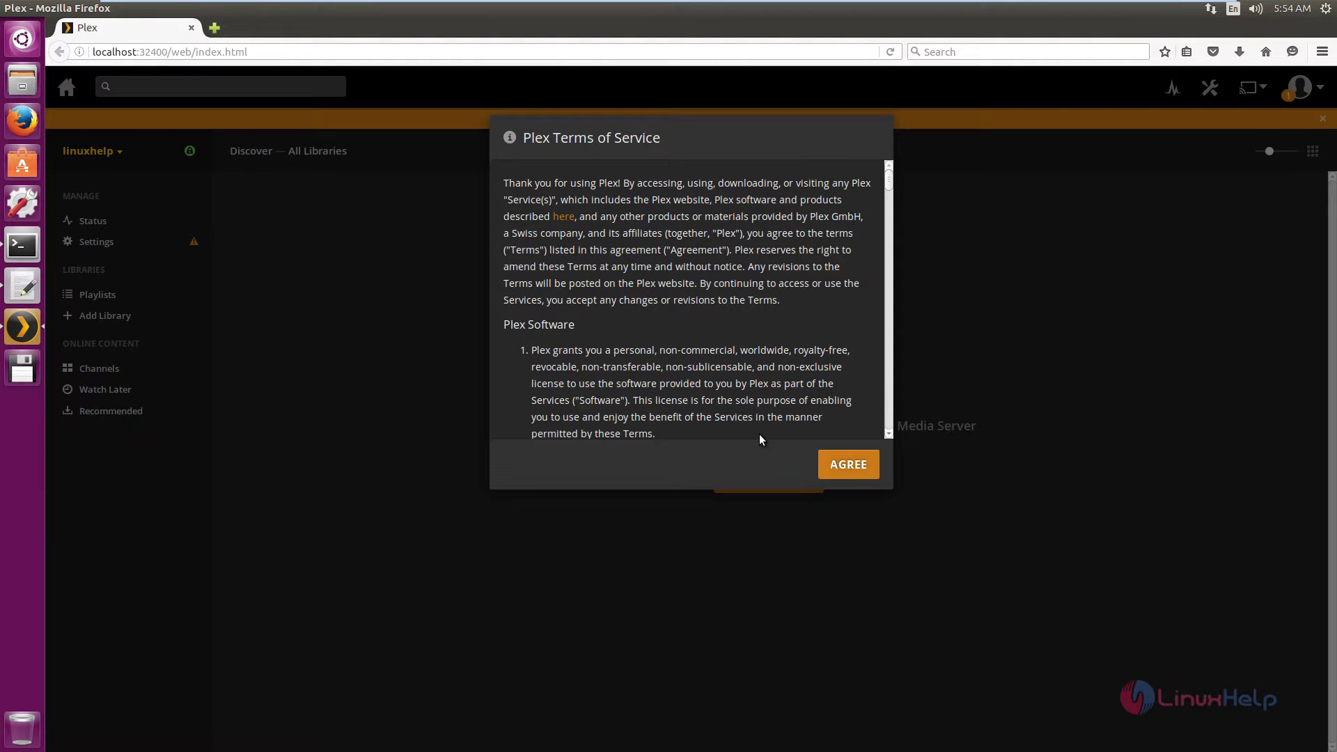
- Accept the Plex terms and sign up with a username, email and confirmed password
left_click(844, 467)
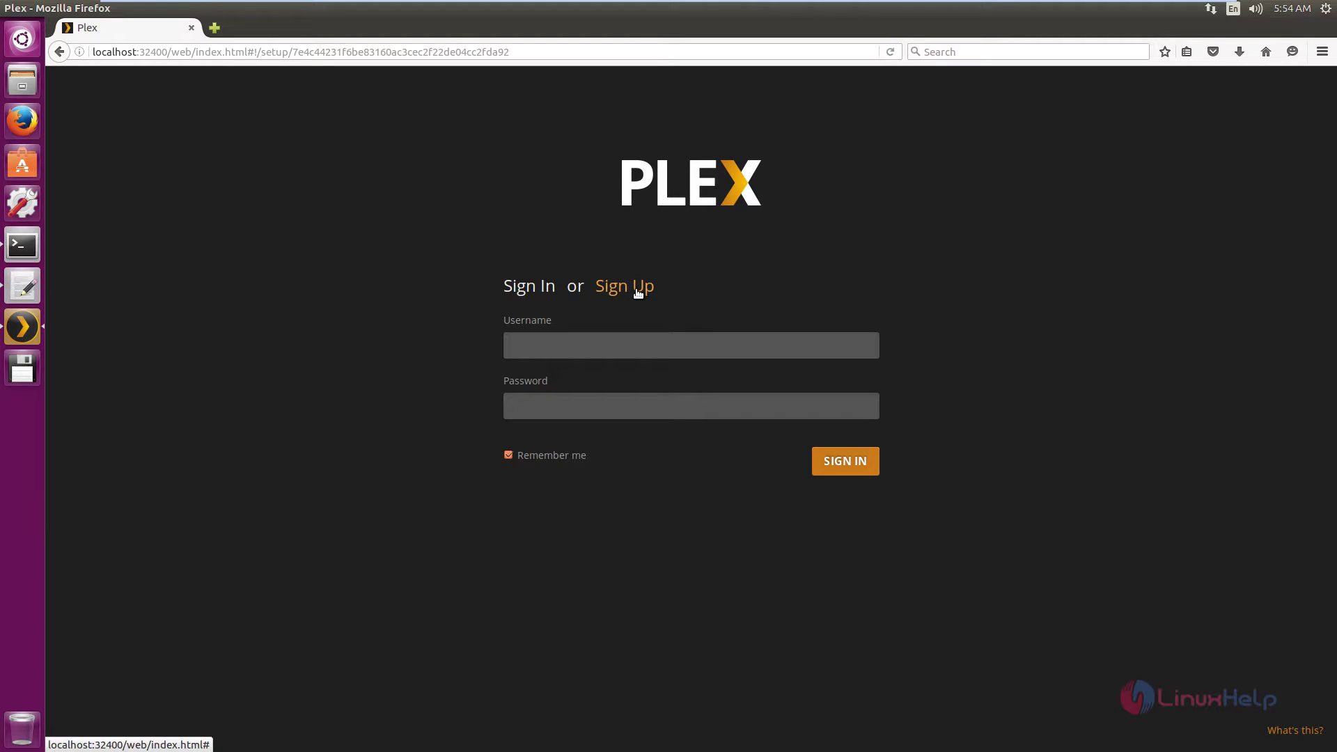
left_click(638, 293)
left_click(589, 343)
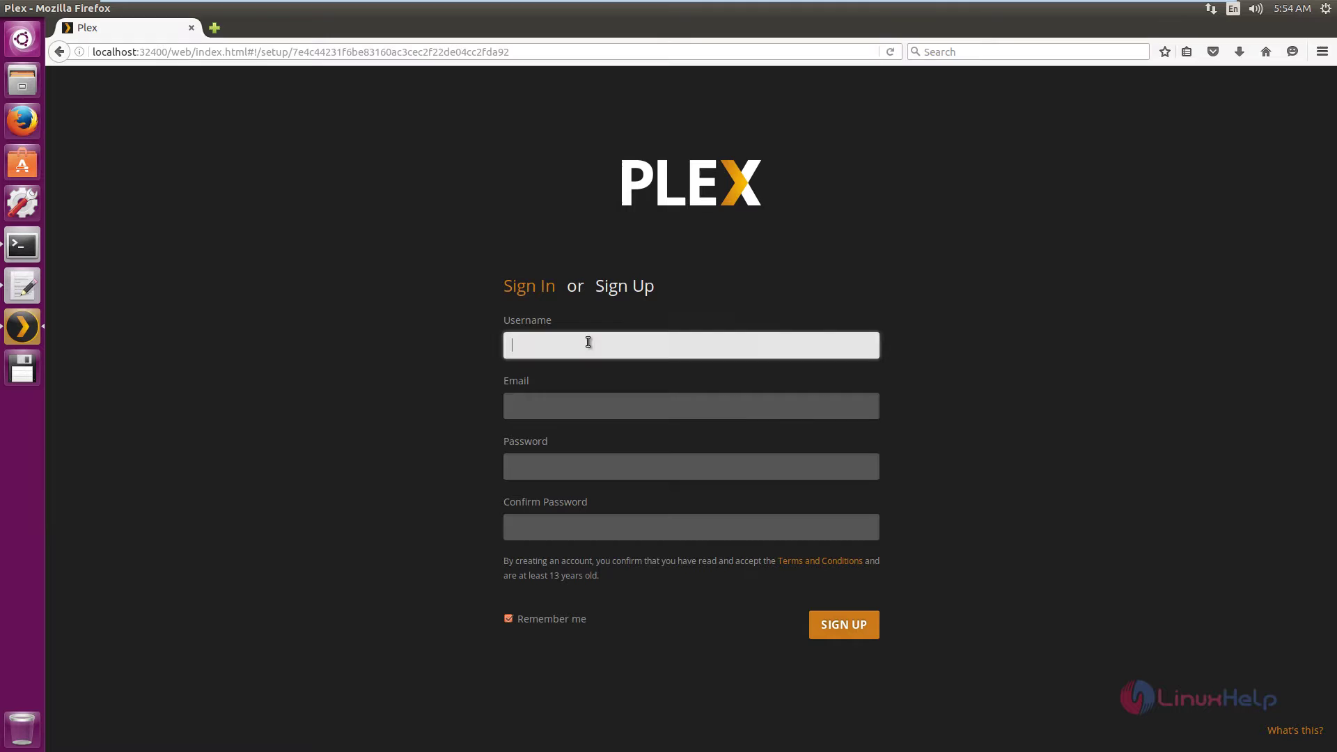
type("linuxhelp")
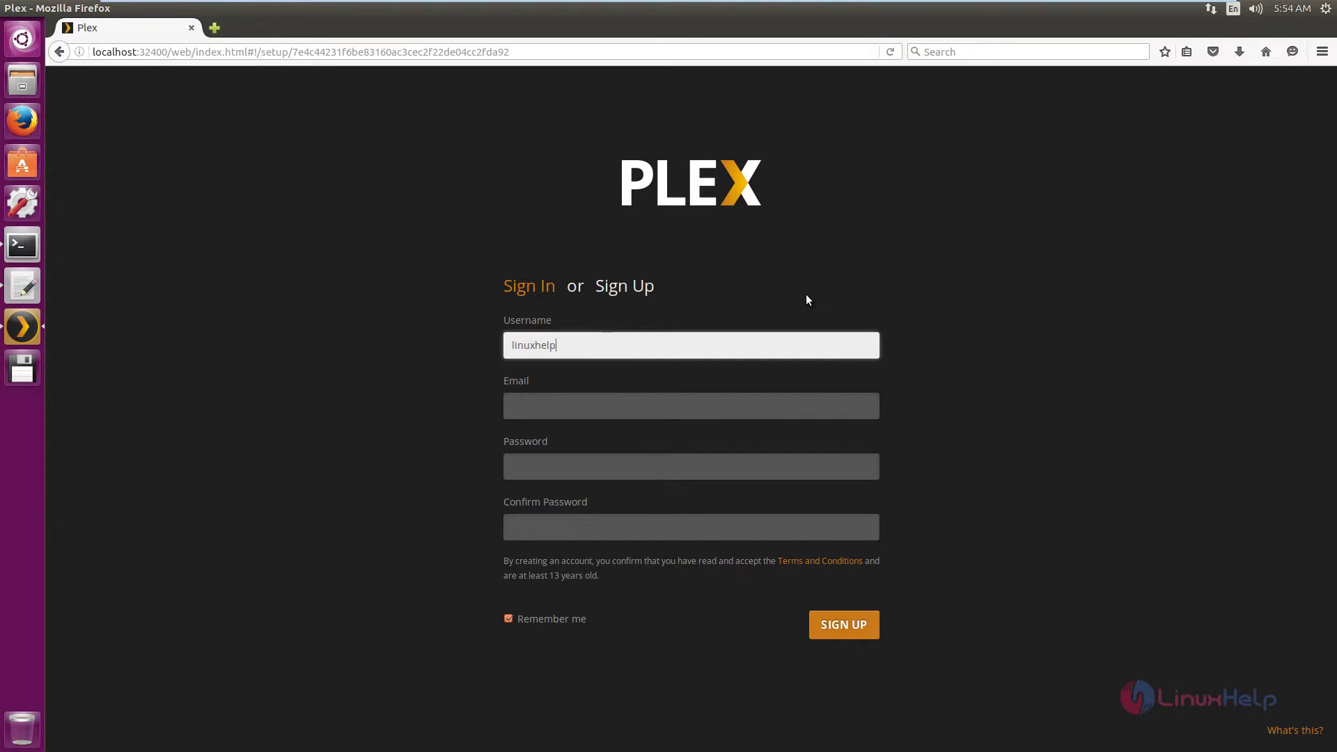
left_click(550, 405)
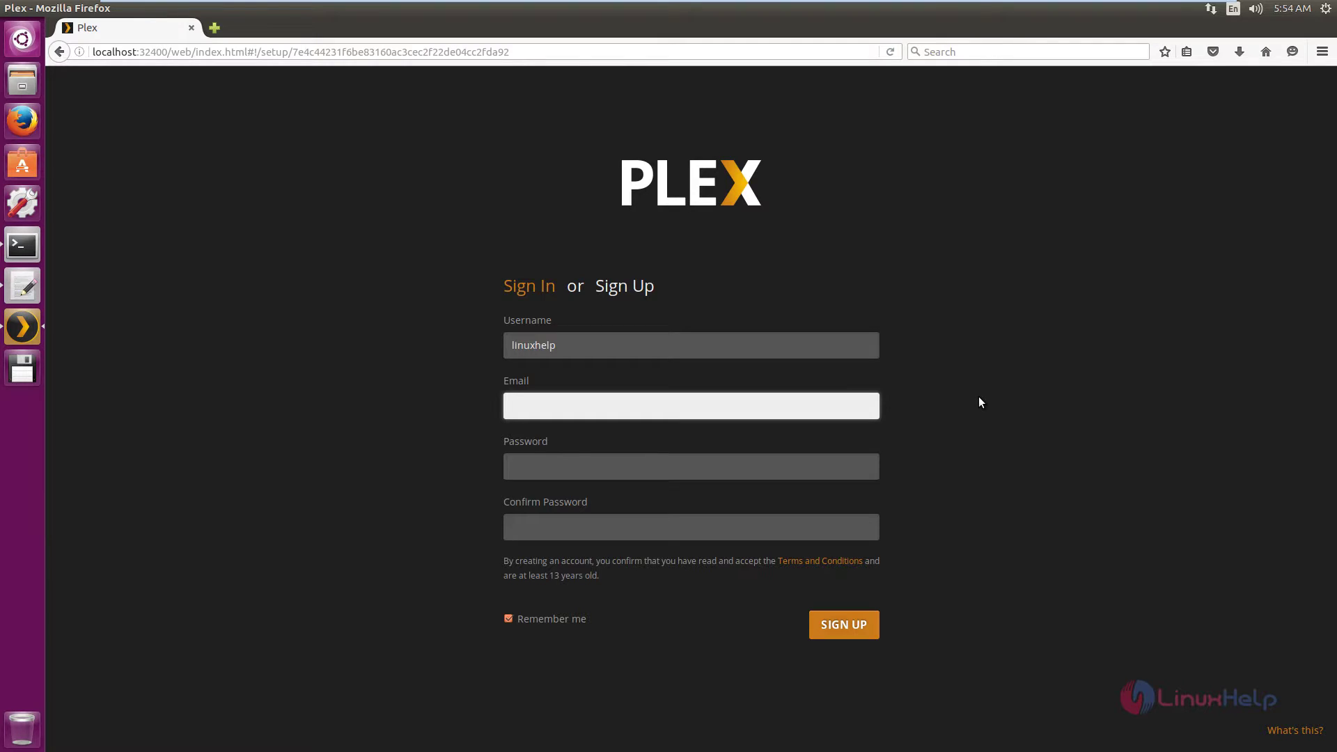
left_click(712, 467)
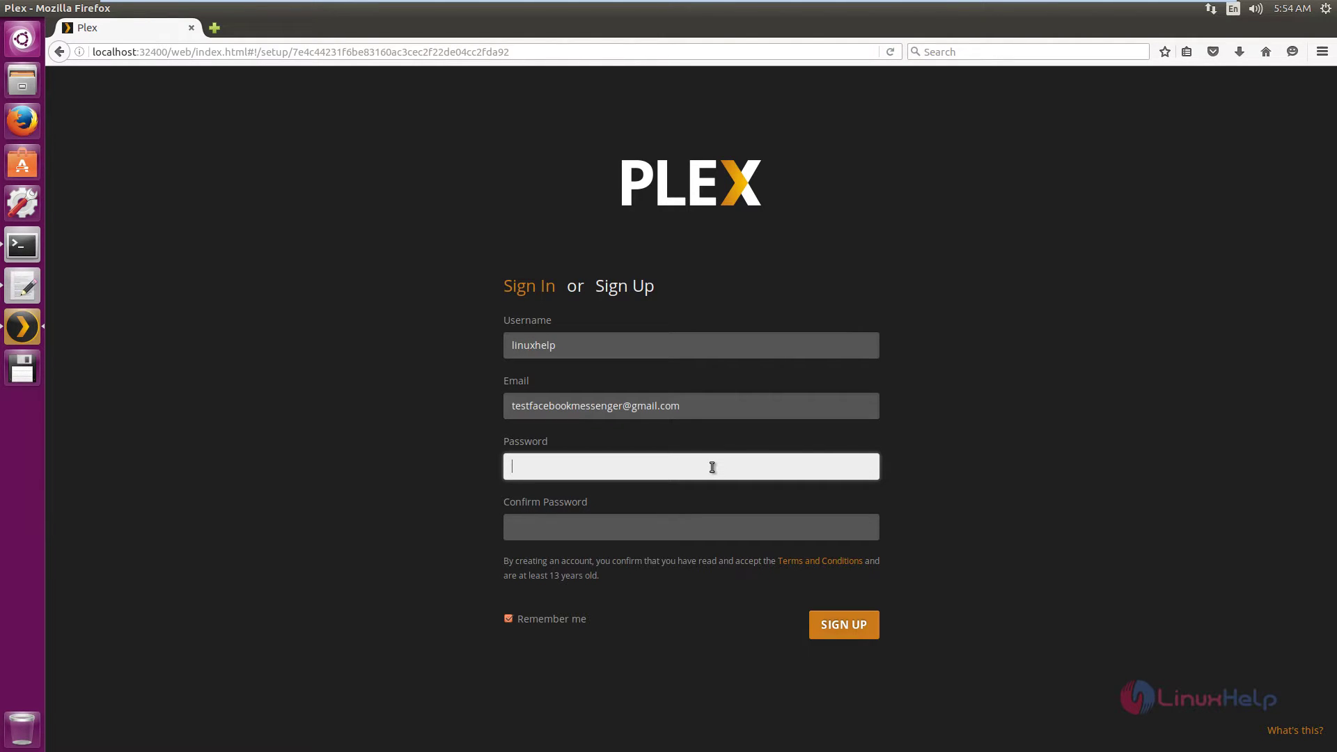
type("**********")
key("Tab")
type("**********")
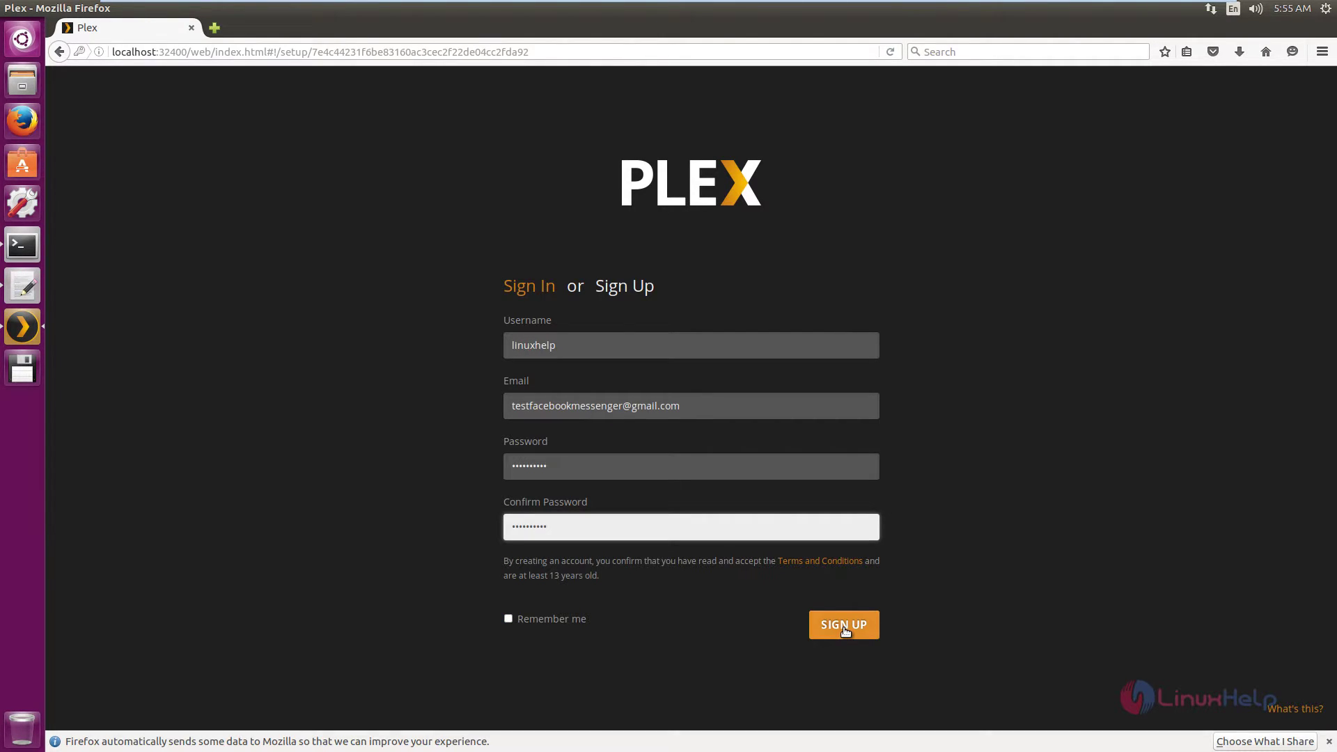
left_click(845, 629)
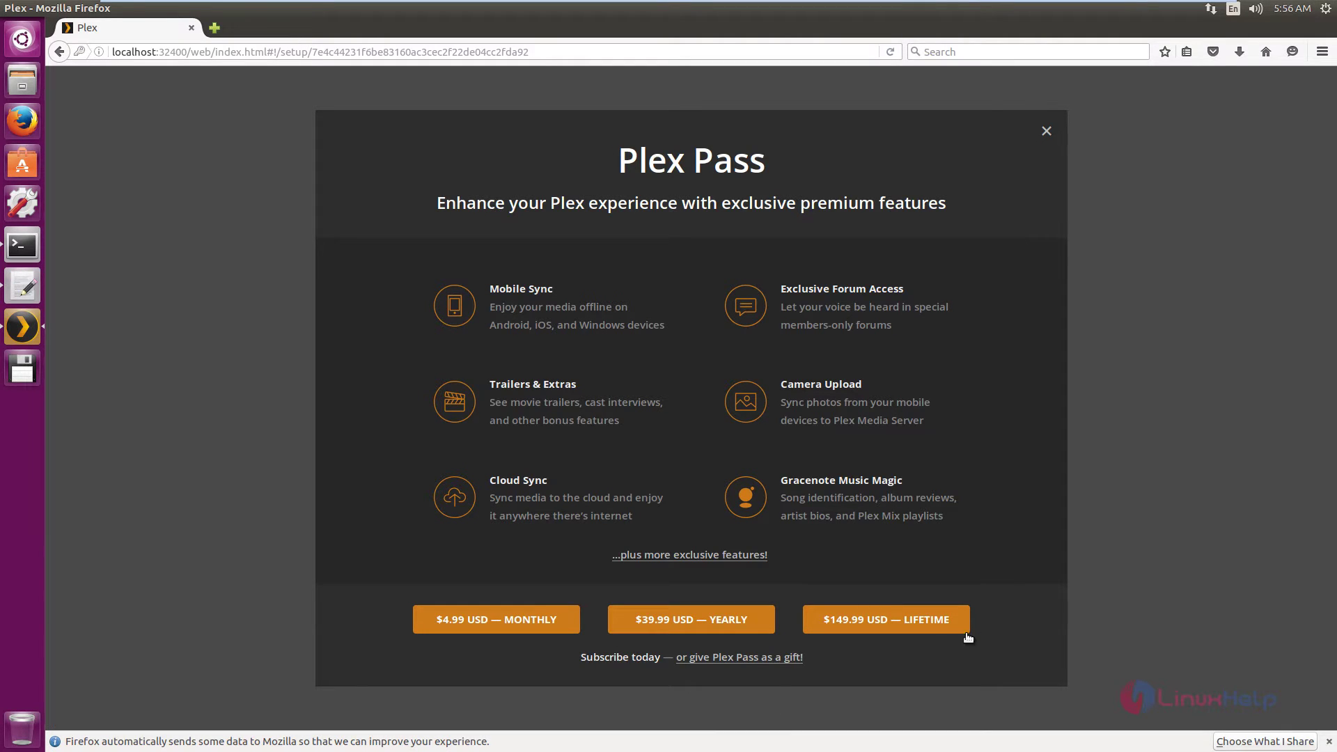
- Dismiss the Plex Pass offer and finish setup as 'linuxhelp' without adding libraries
left_click(1046, 134)
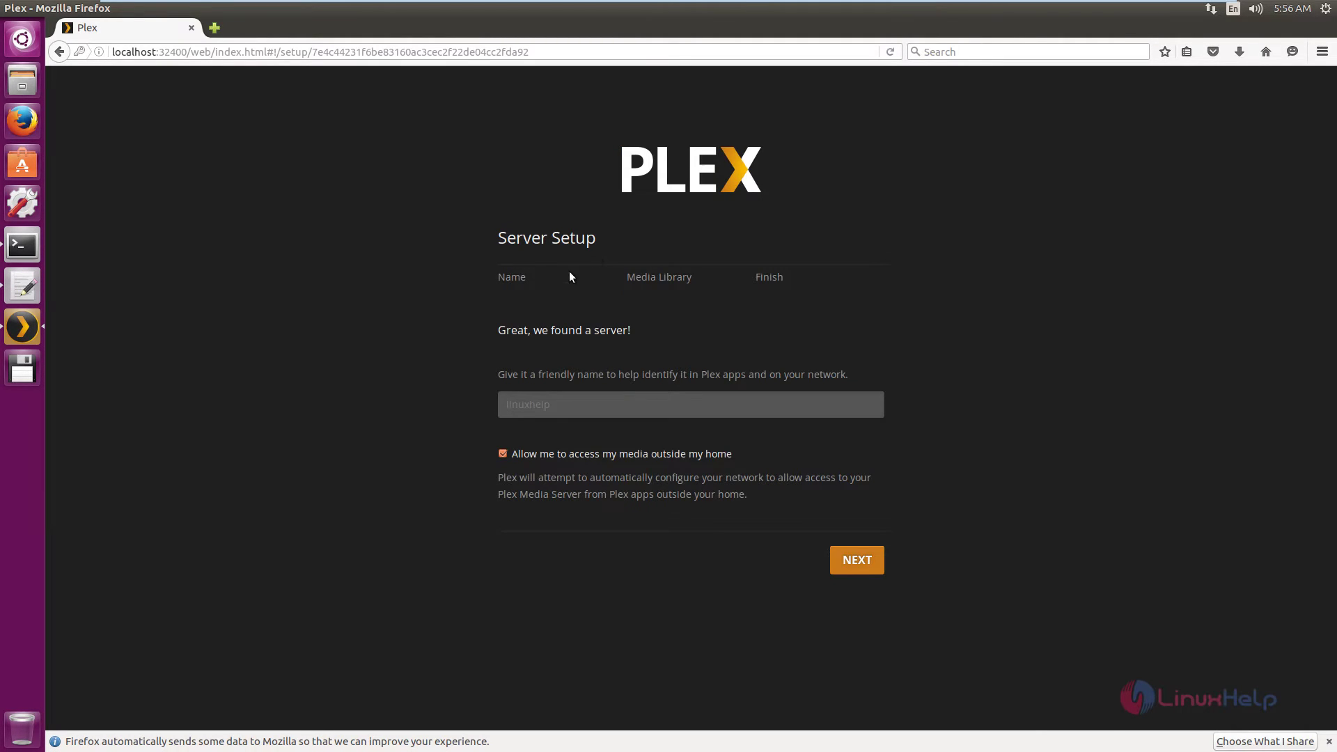
left_click(571, 403)
left_click(861, 568)
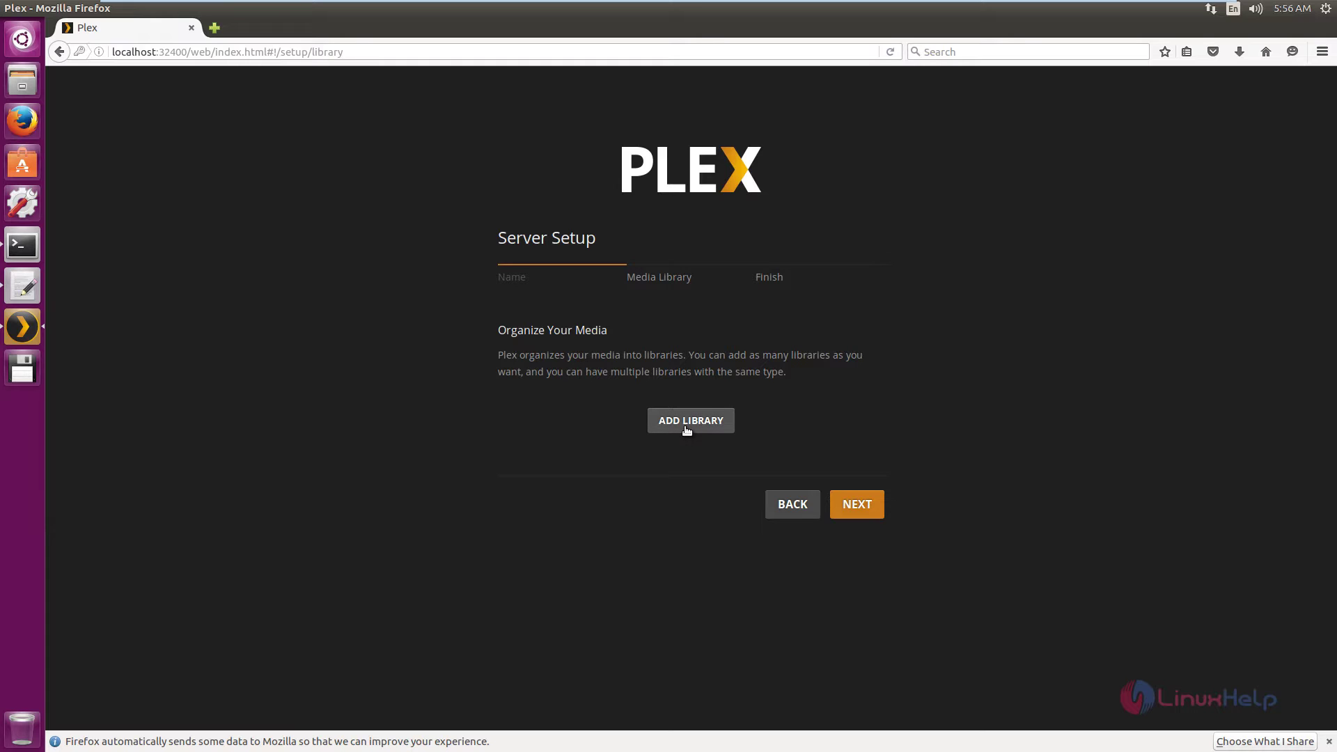
left_click(875, 513)
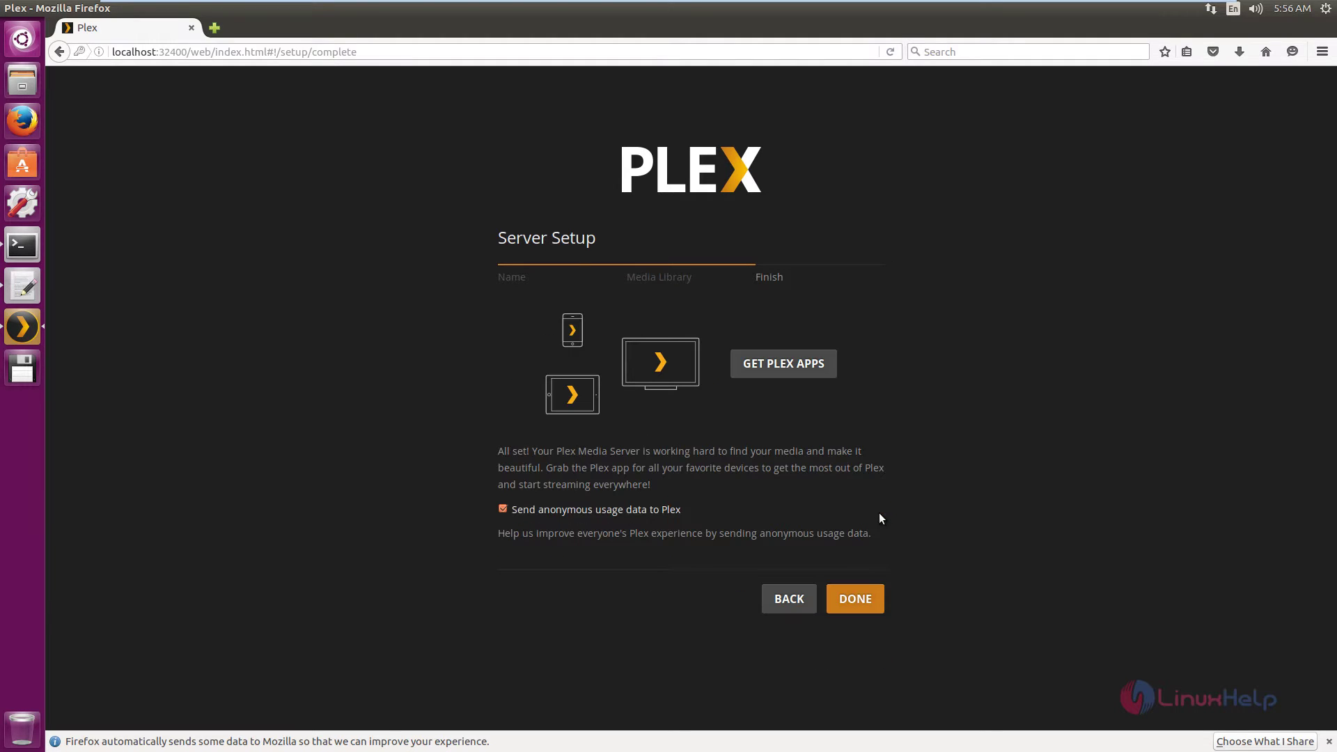
left_click(856, 604)
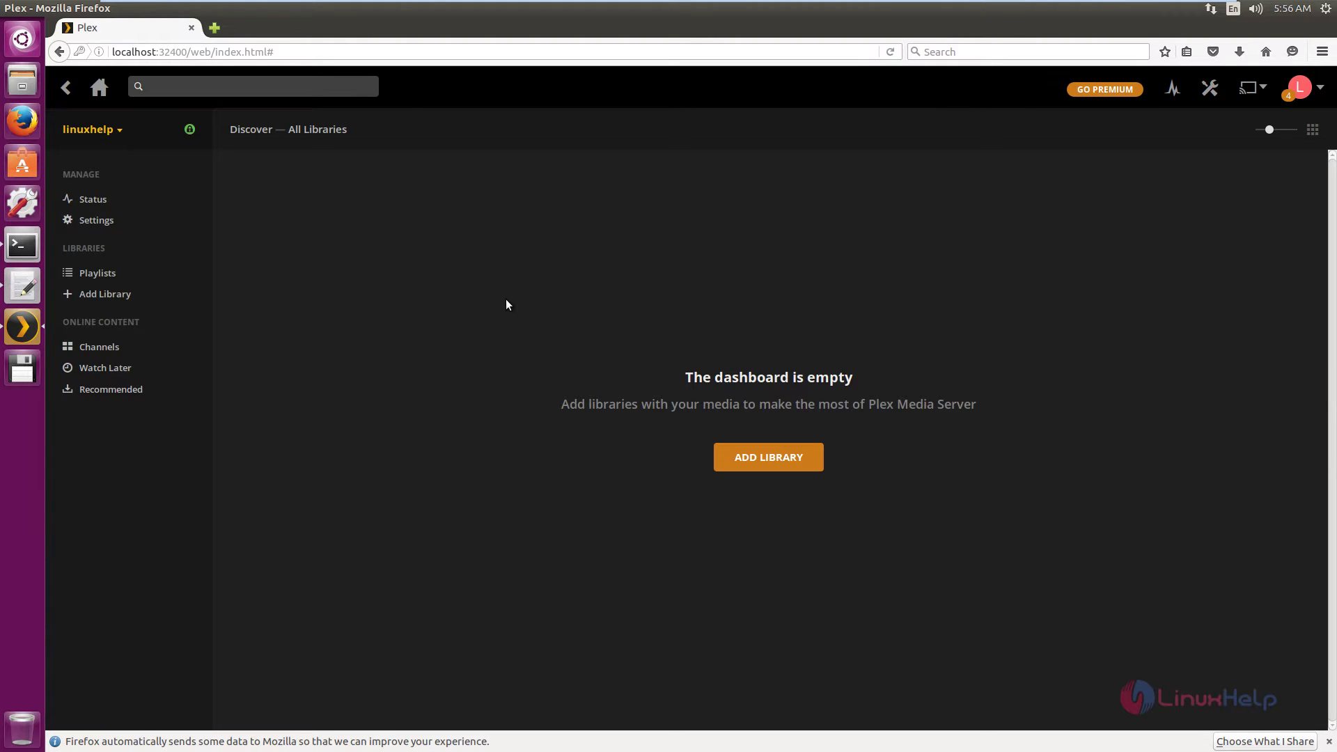
left_click(781, 456)
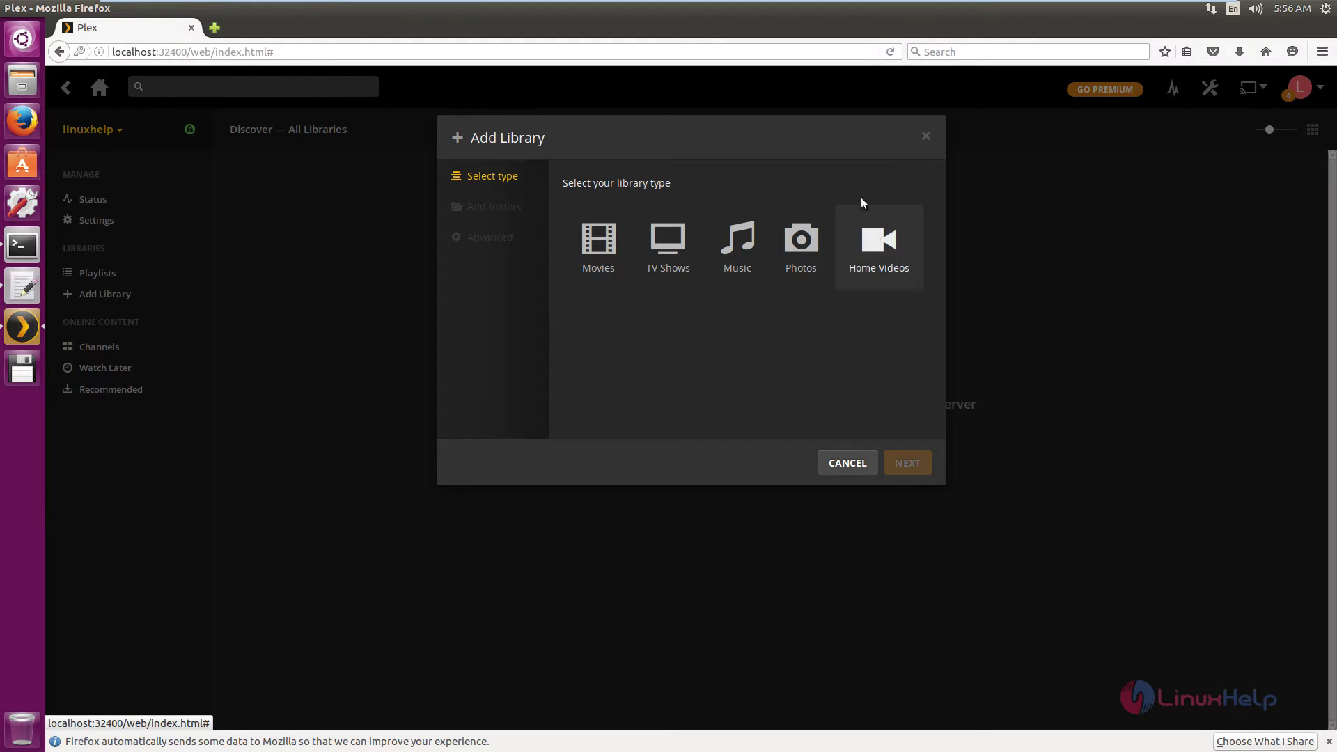
left_click(926, 136)
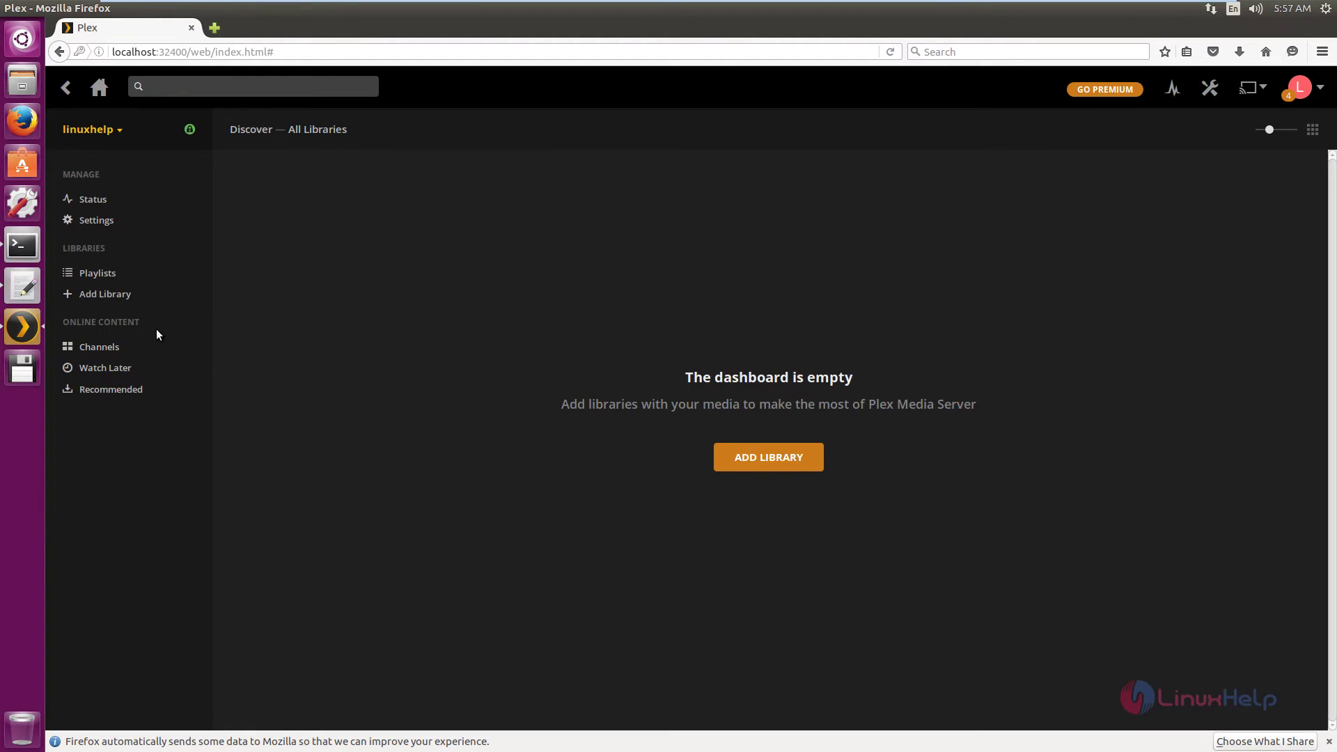
- Install the SoundCloud channel from the available channels and browse its latest tracks
left_click(119, 347)
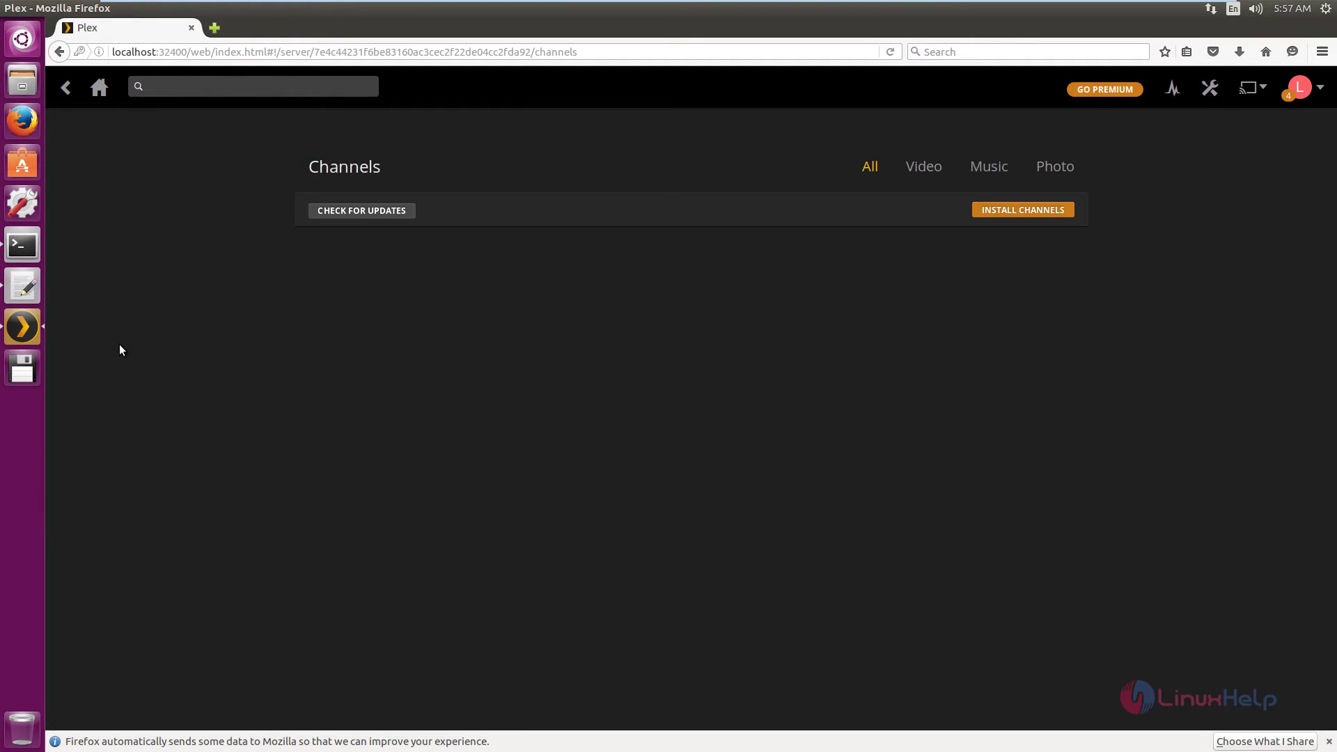
left_click(1047, 213)
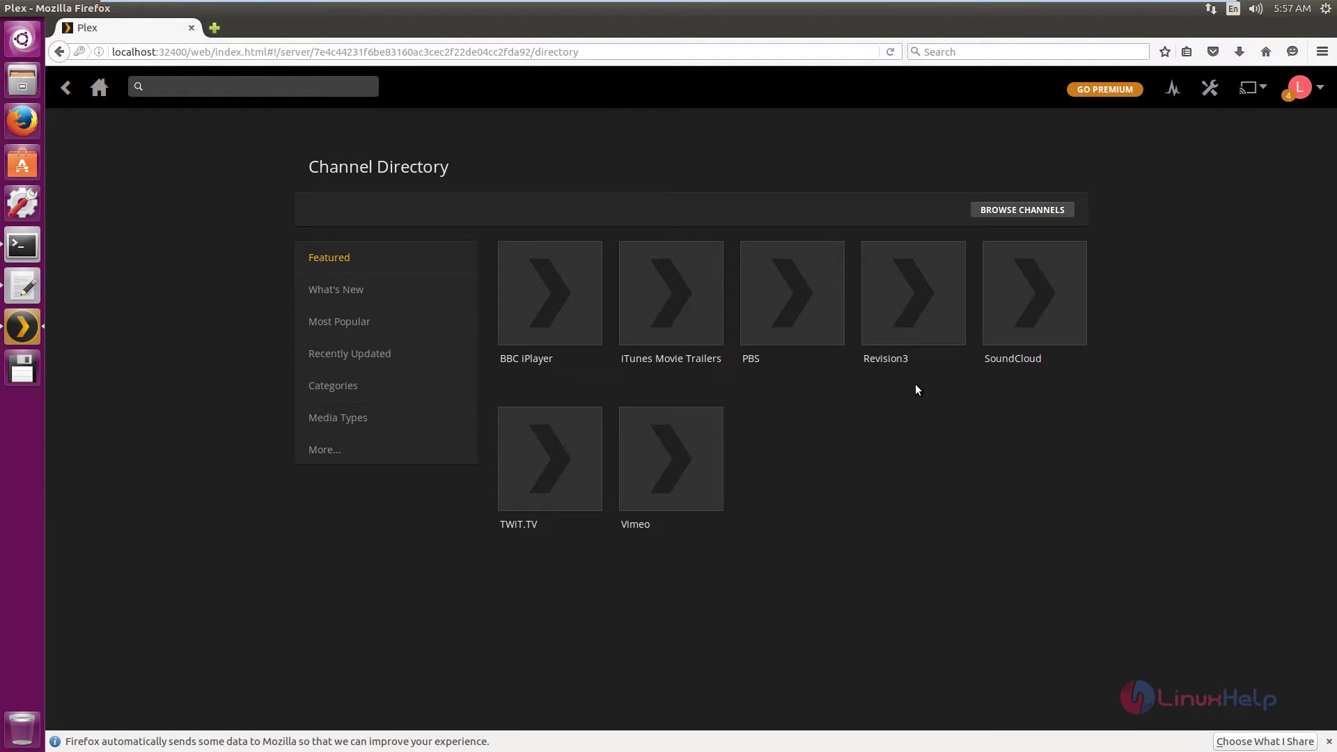
left_click(1045, 337)
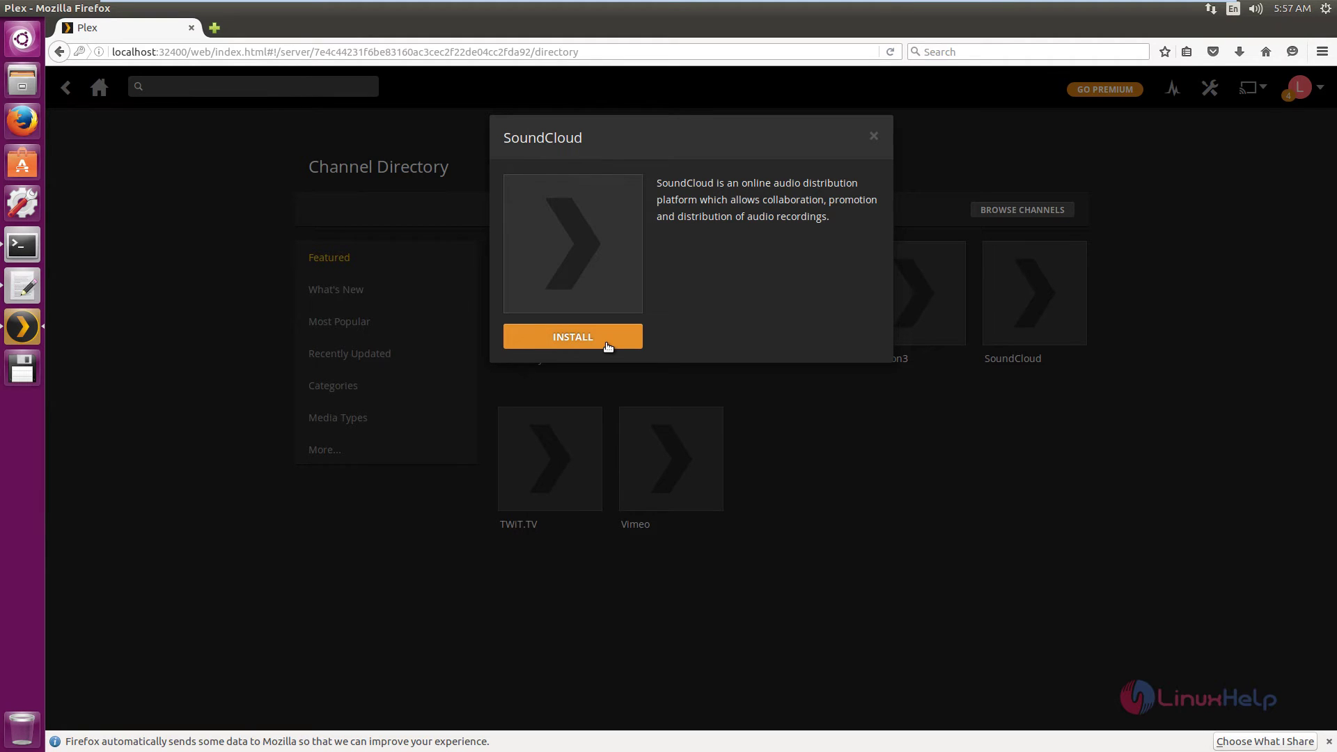
left_click(608, 346)
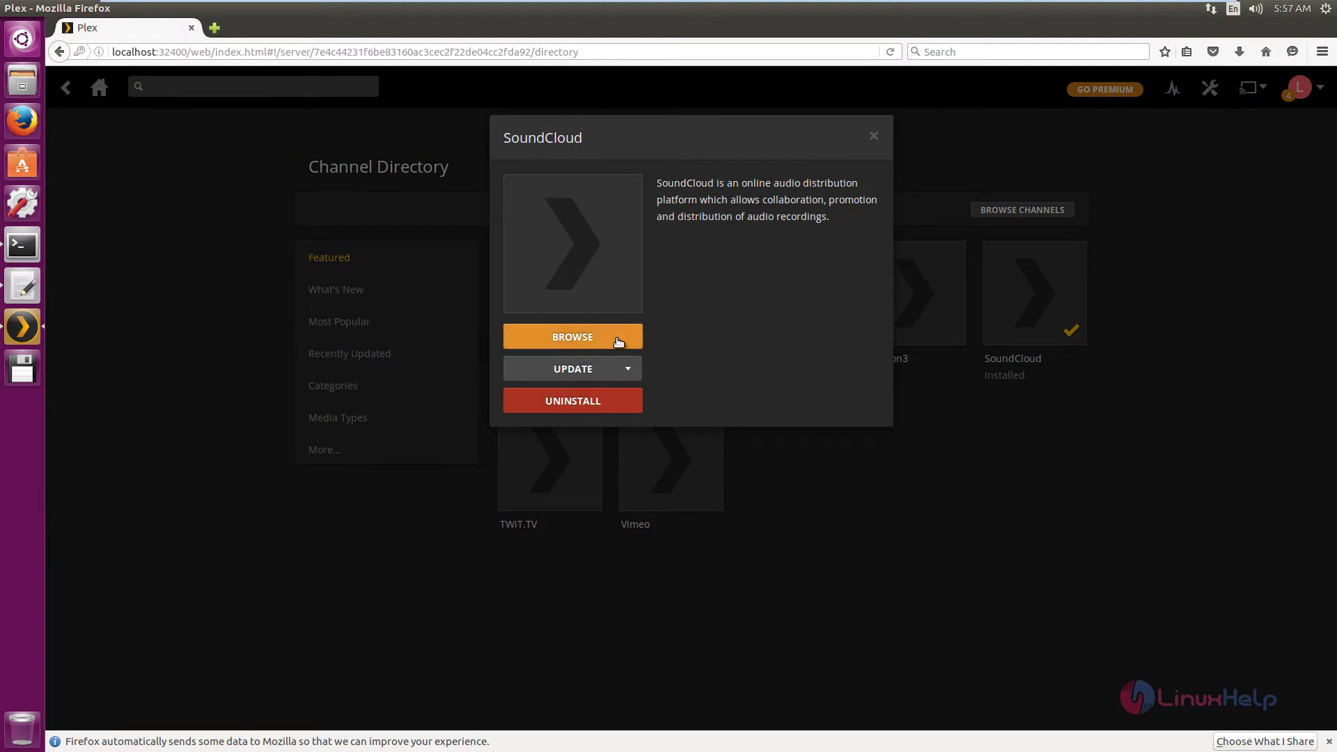
left_click(617, 341)
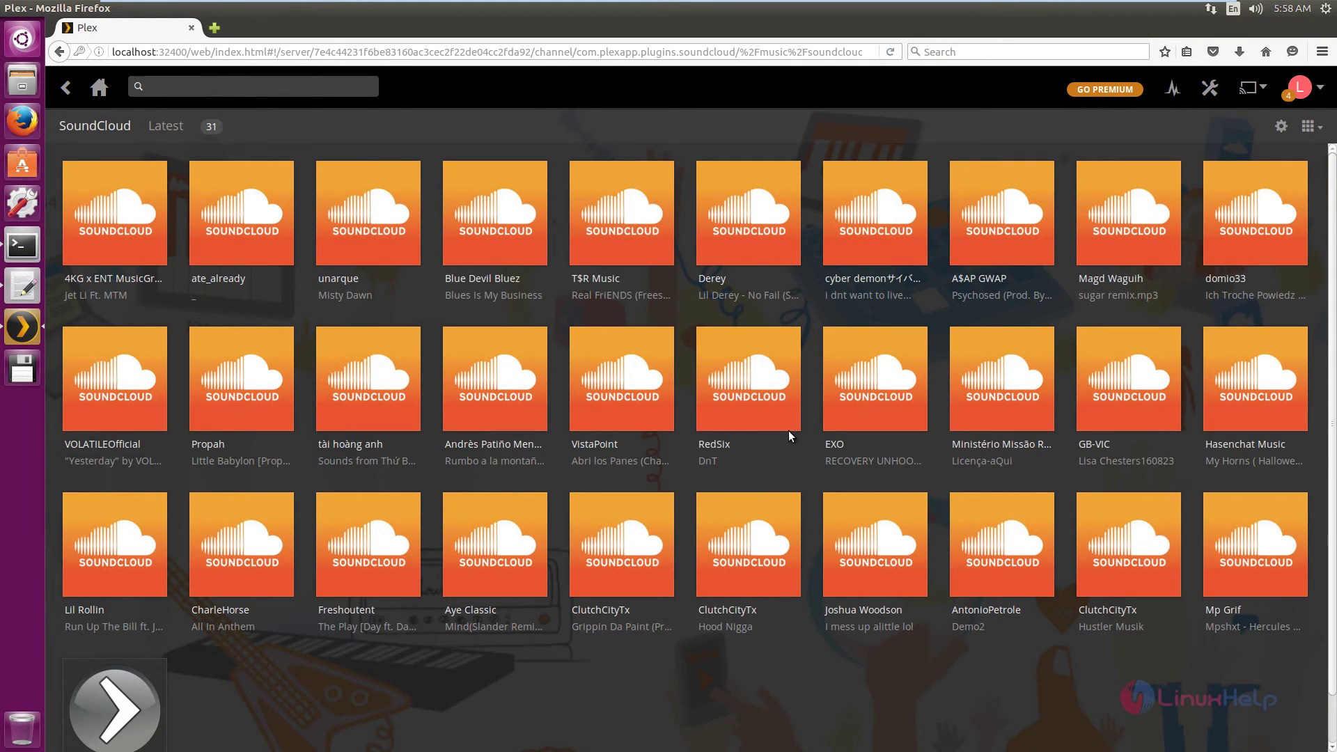
- Review the Web General and Player settings, then the Server settings page
left_click(1209, 89)
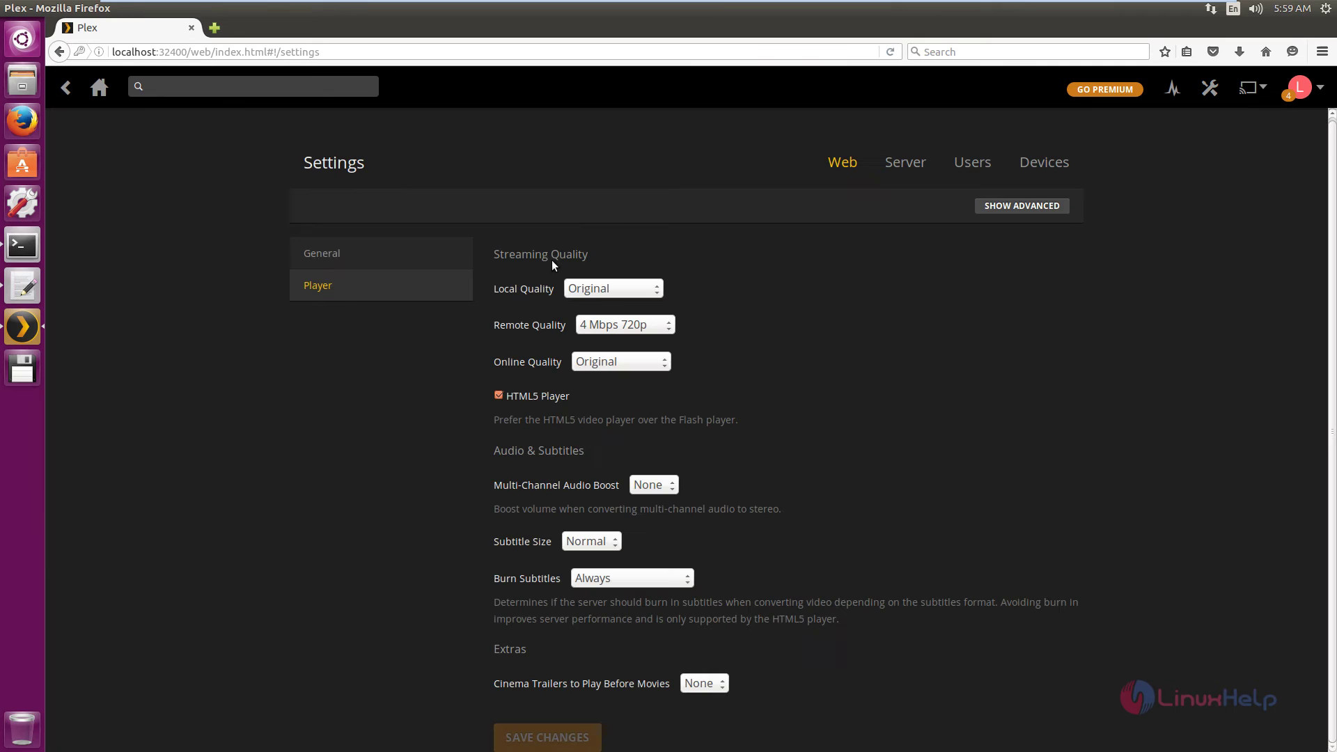
left_click(411, 259)
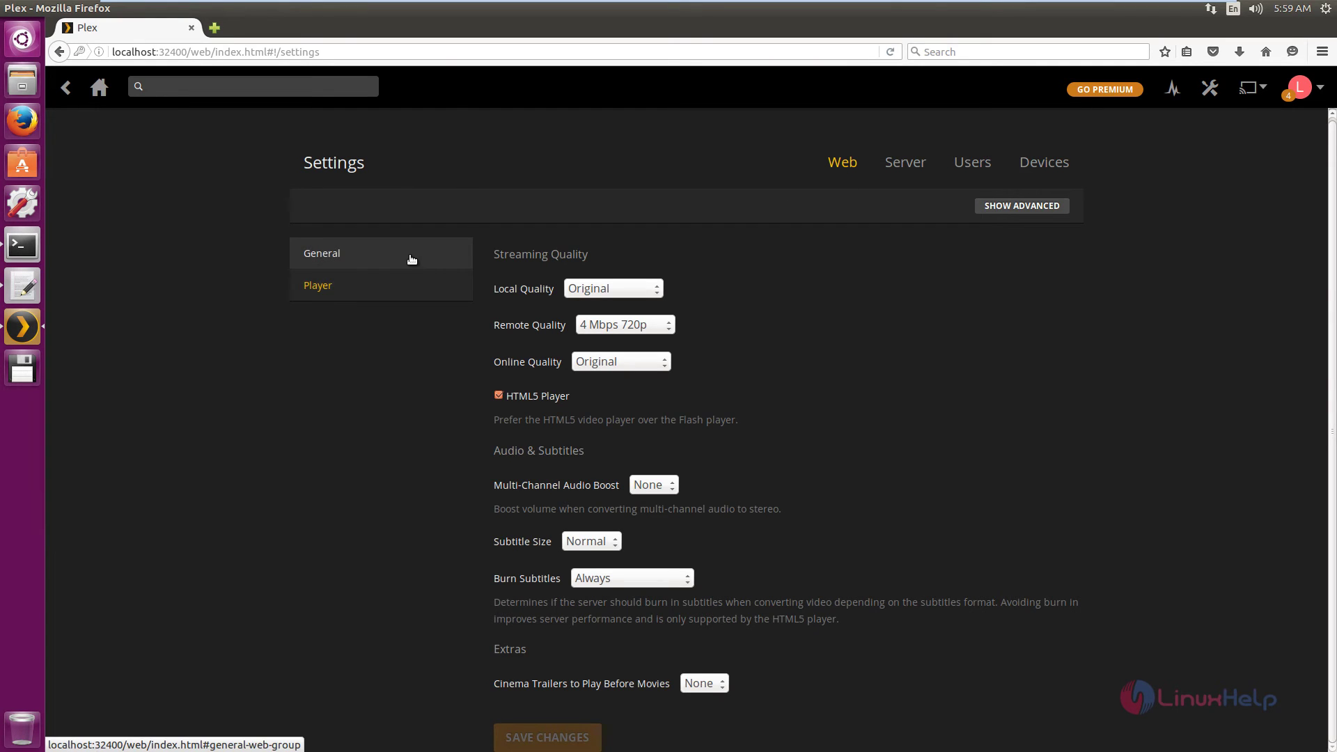
left_click(390, 289)
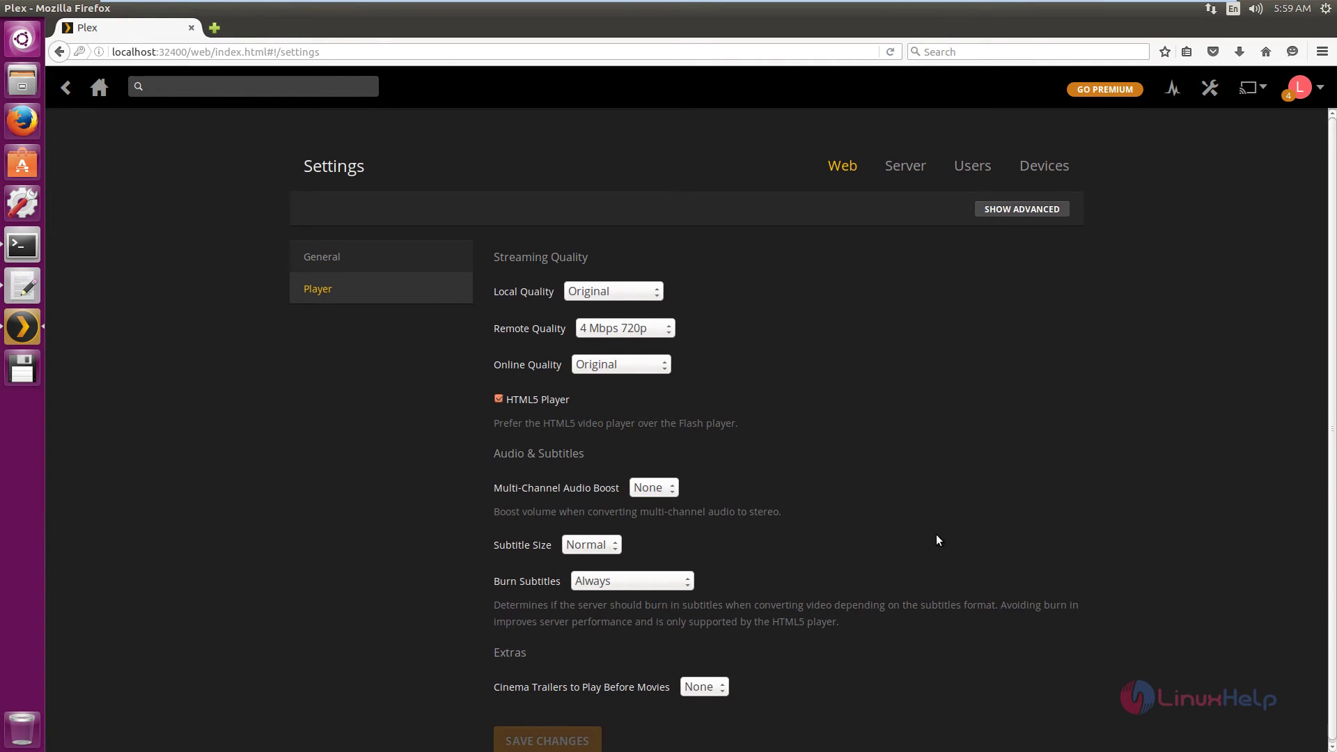
left_click(907, 169)
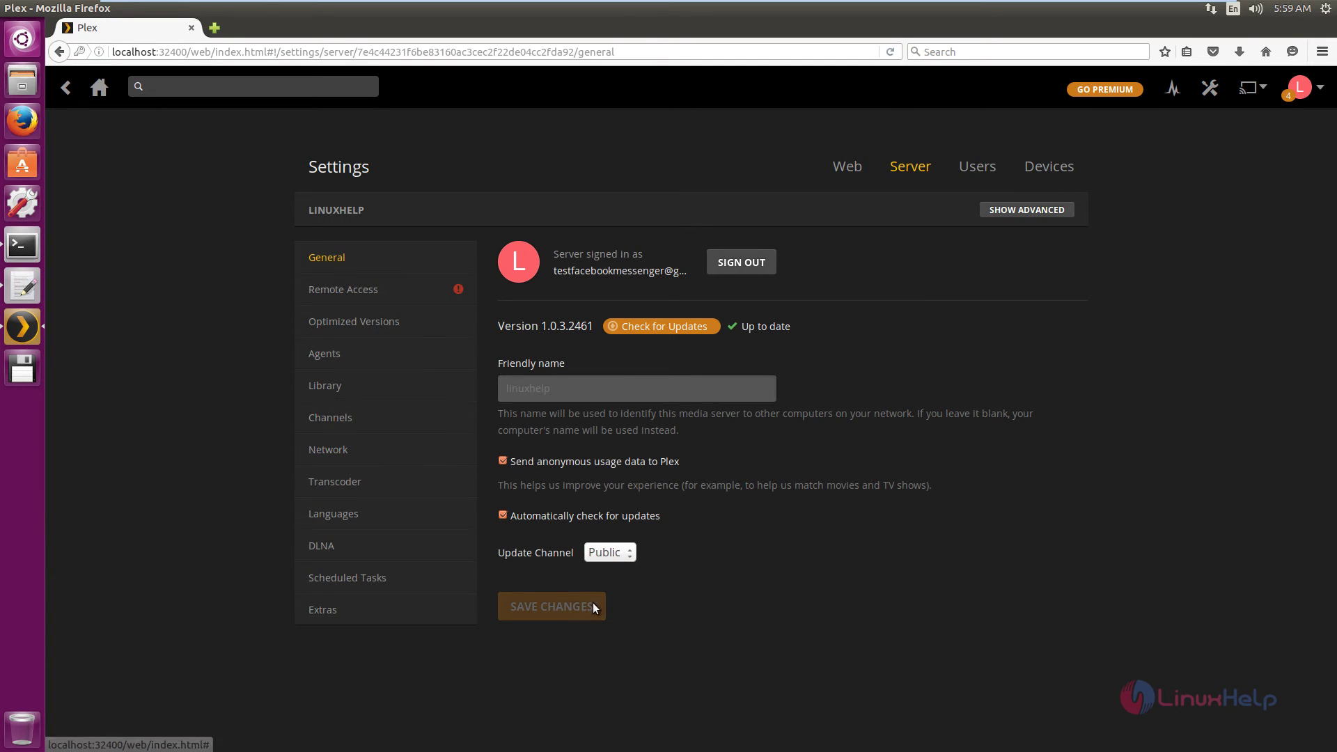
- Review the Users, Friends and Devices settings, then return to the home dashboard
left_click(980, 170)
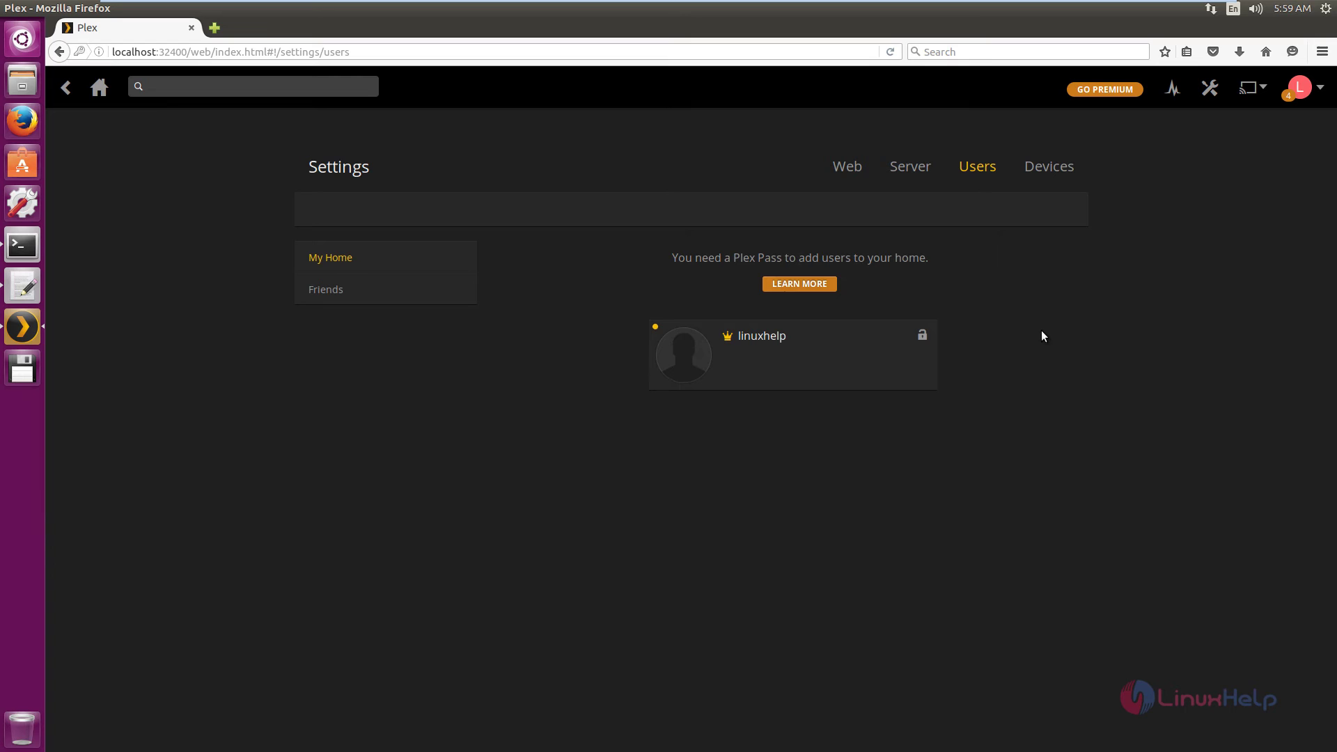
left_click(350, 300)
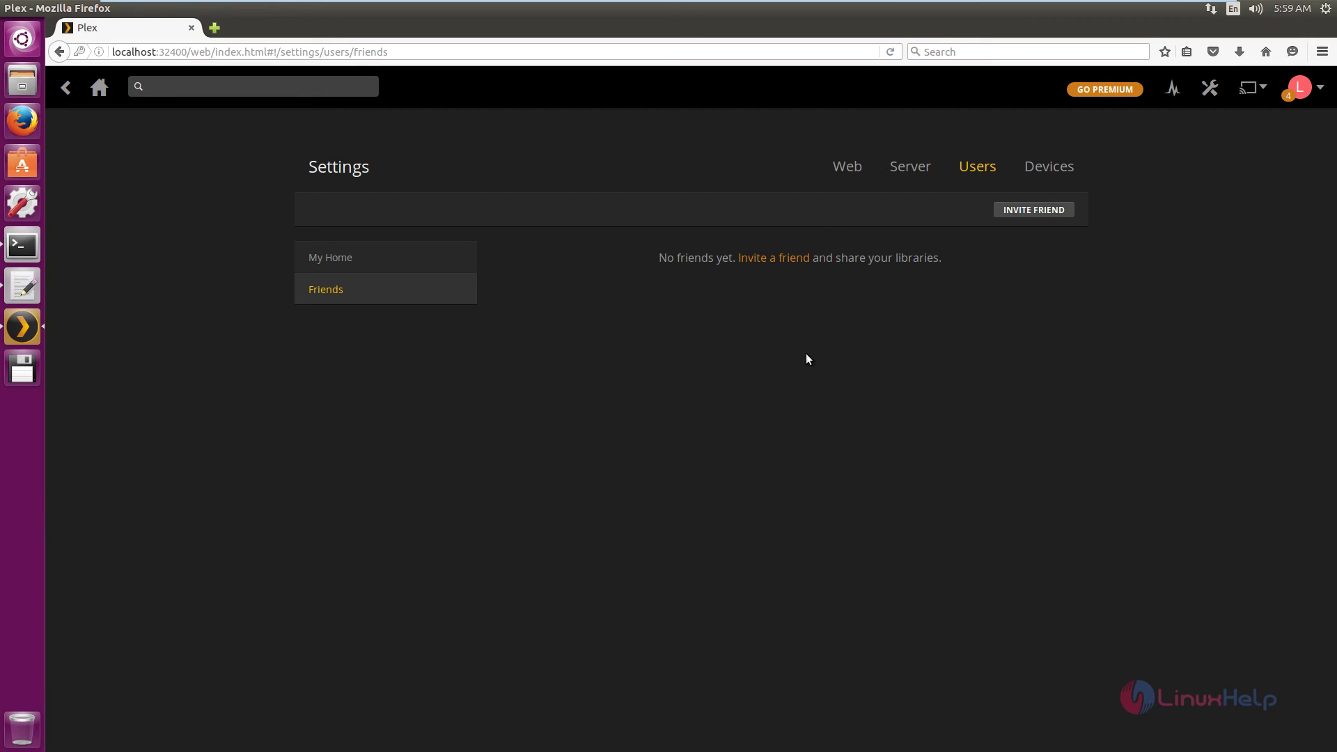
left_click(1049, 167)
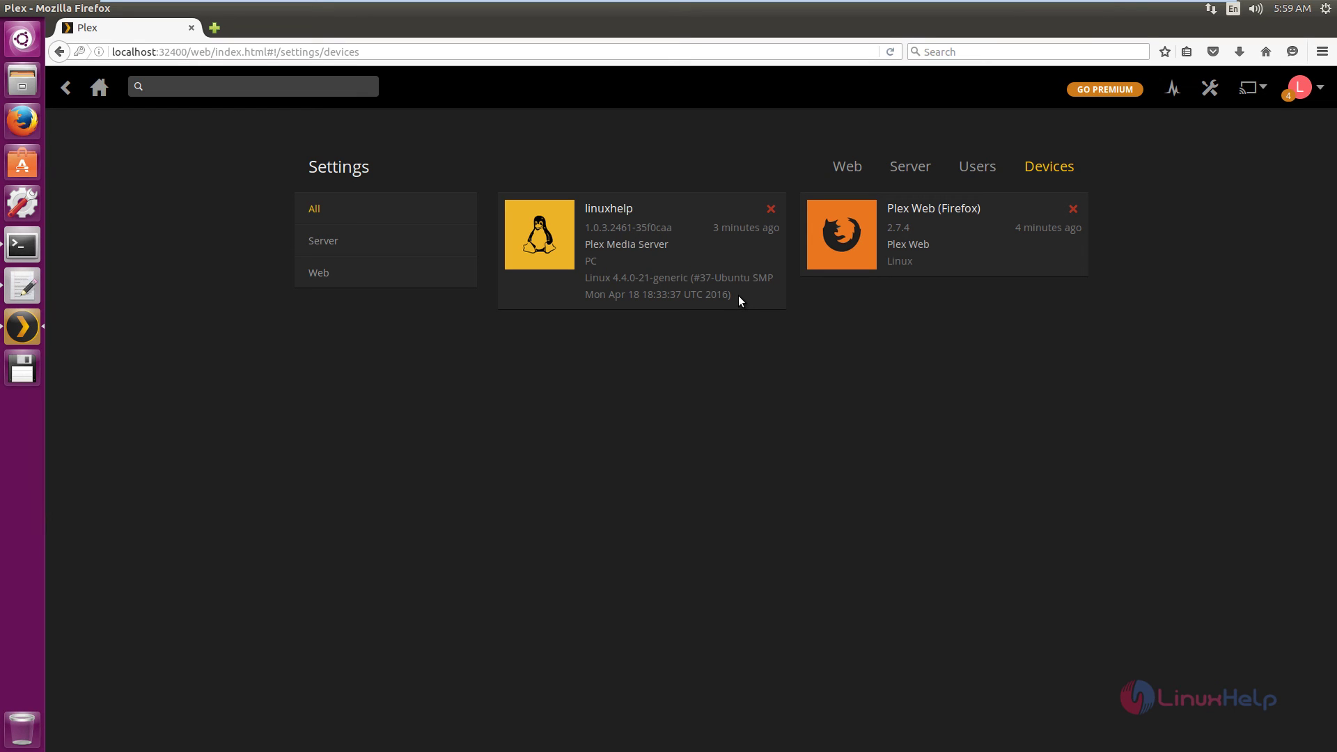
left_click(1125, 94)
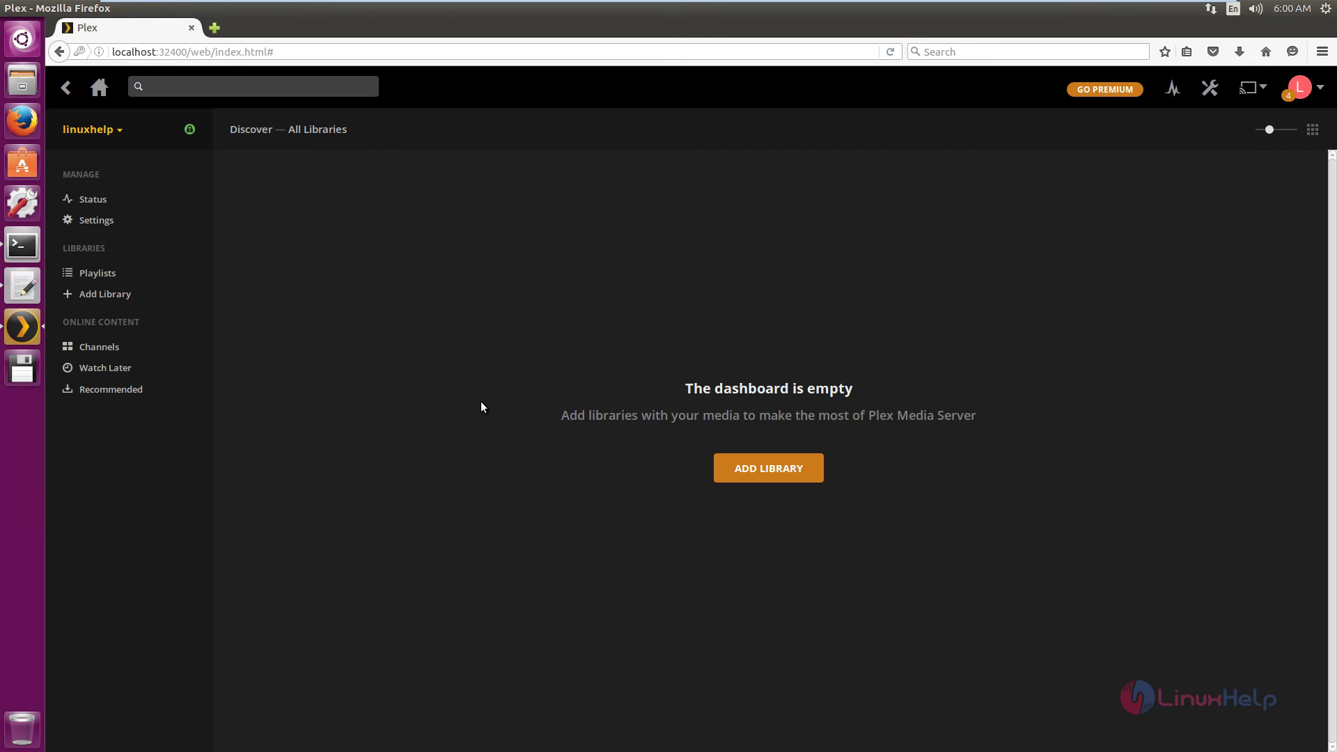